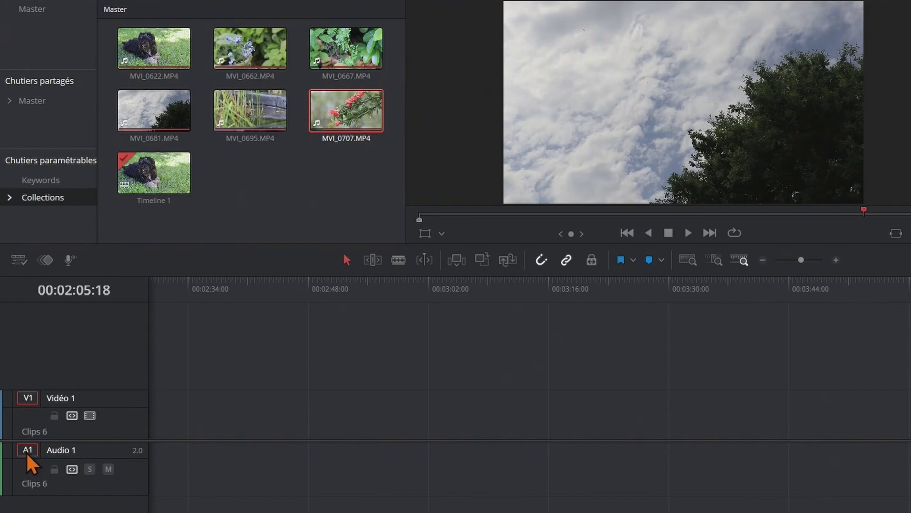
- Enable the A1 destination and drop only MVI_0707's audio onto Audio 1
mouse_move(350, 116)
left_mouse_down()
mouse_move(298, 406)
mouse_move(349, 142)
left_mouse_up()
left_click(27, 449)
left_click_drag(348, 120, 288, 444)
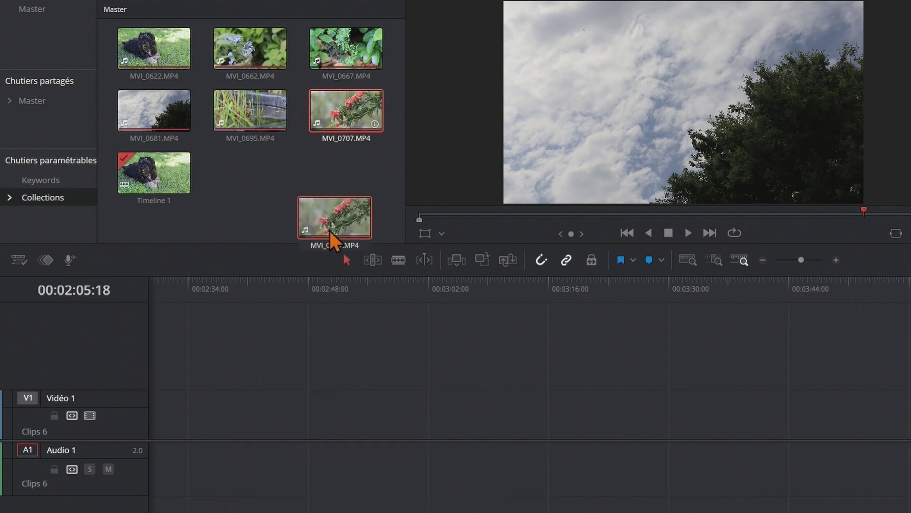
left_click_drag(289, 444, 229, 467)
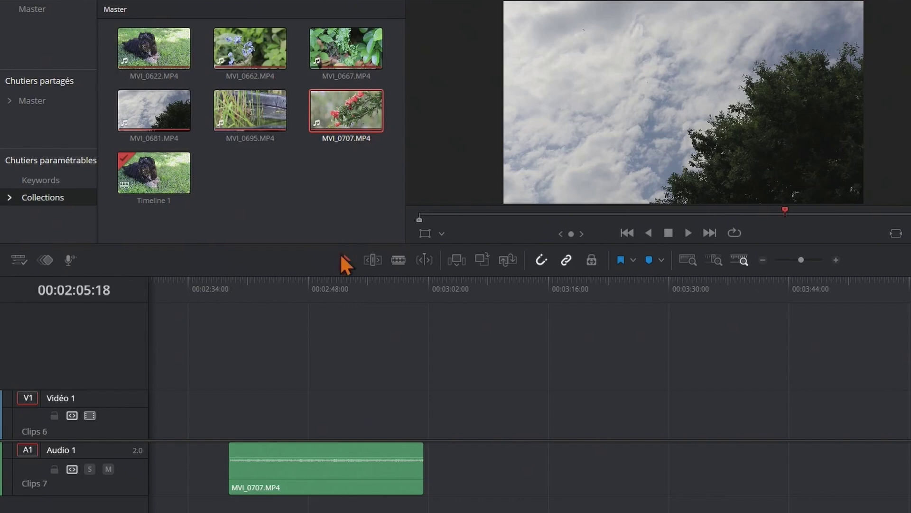
- Undo the audio clip, then place MVI_0707's video on Vidéo 1 and its audio separately on Audio 1
key("ctrl+z")
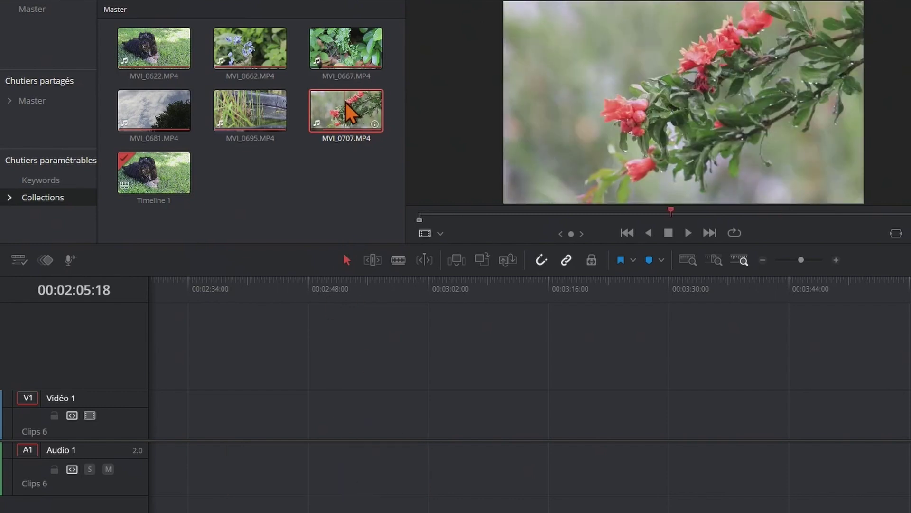
mouse_move(716, 79)
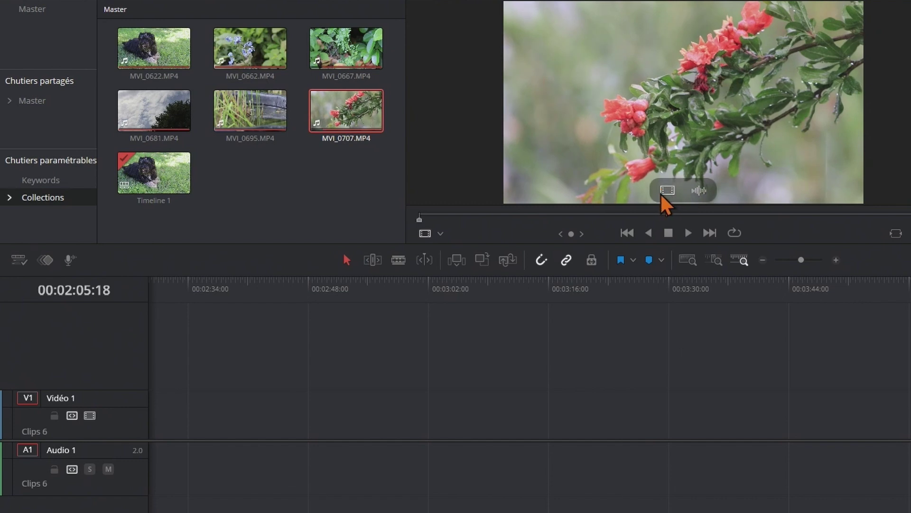
left_click_drag(668, 191, 474, 389)
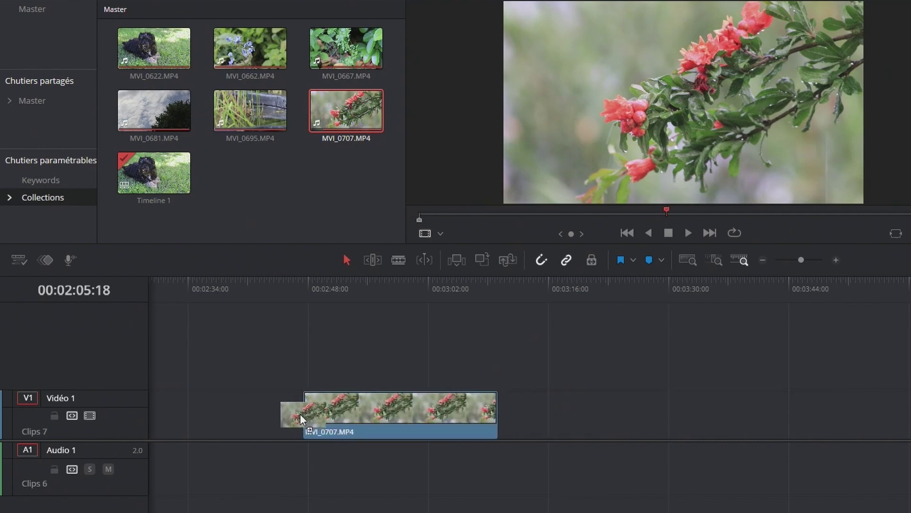
mouse_move(700, 191)
left_mouse_down()
mouse_move(502, 500)
mouse_move(428, 497)
left_mouse_up()
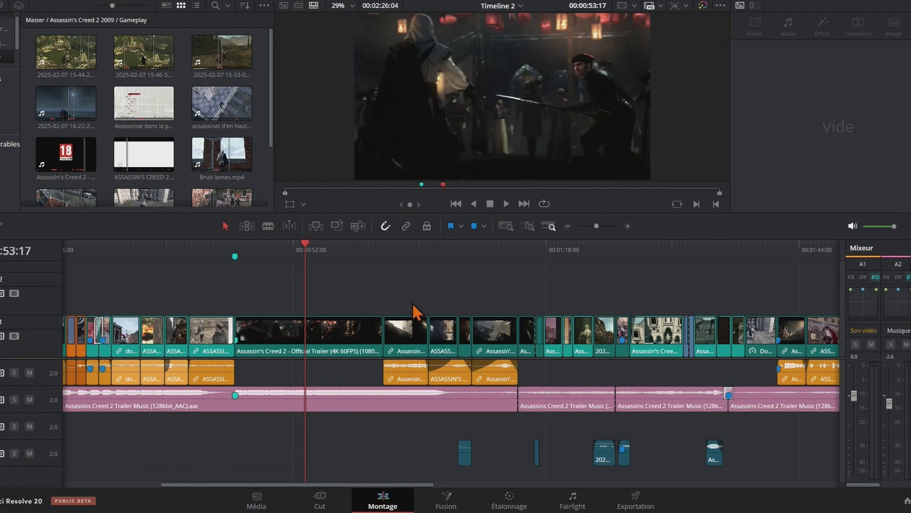
- Select the Assassin's Creed 2 trailer clip and Match Frame to load its source footage
scroll(438, 488, "left", 5)
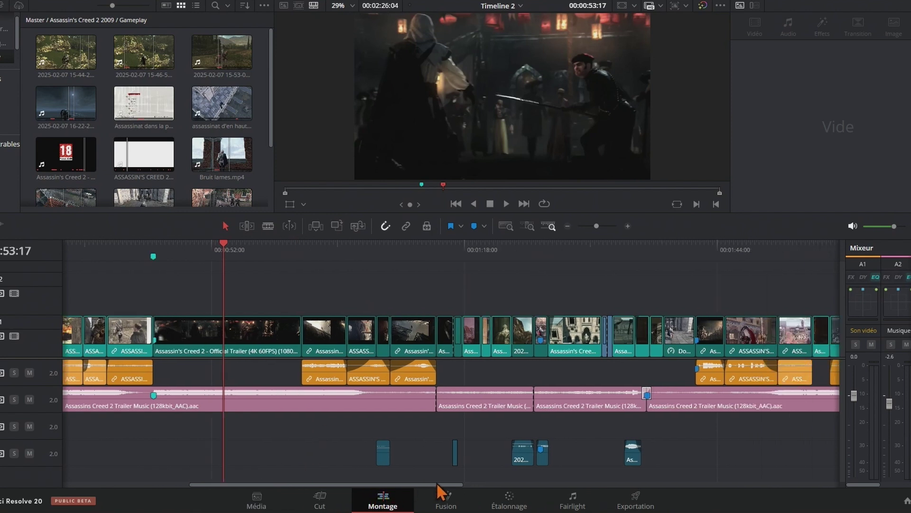
left_click(432, 337)
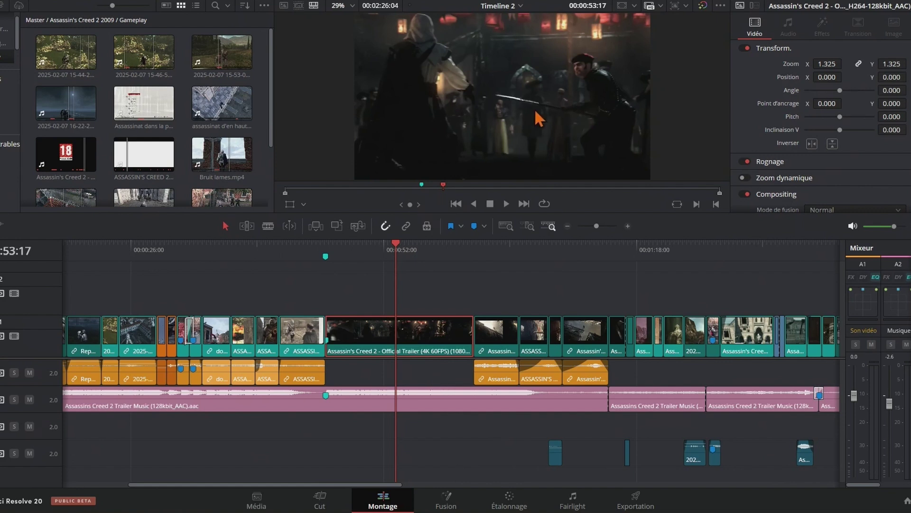
scroll(361, 288, "left", 2)
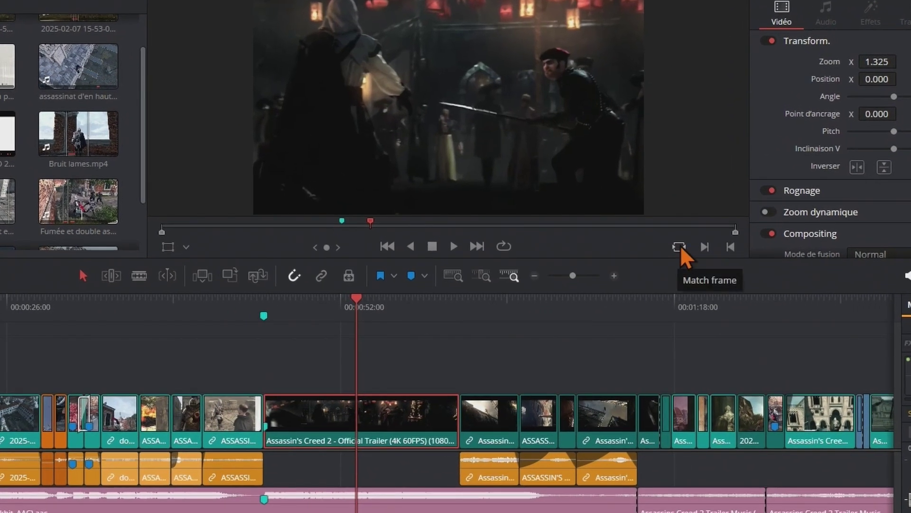
left_click(680, 248)
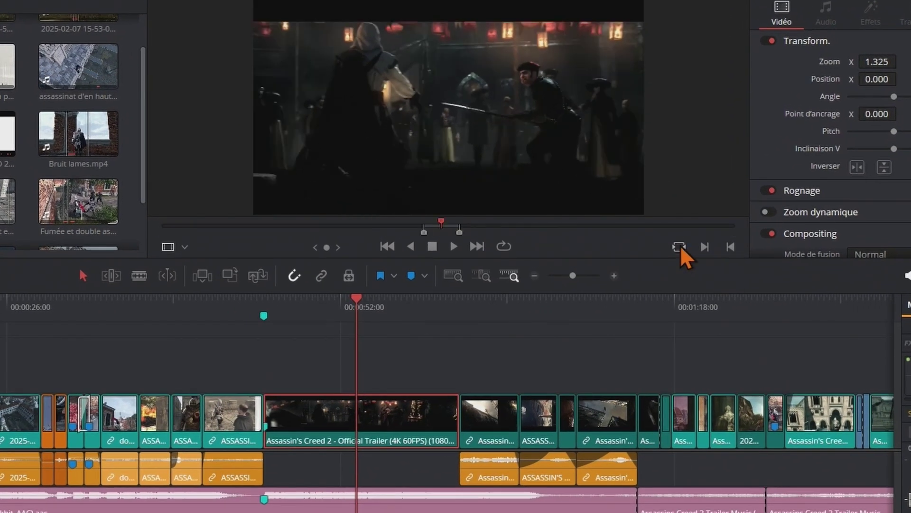
mouse_move(458, 67)
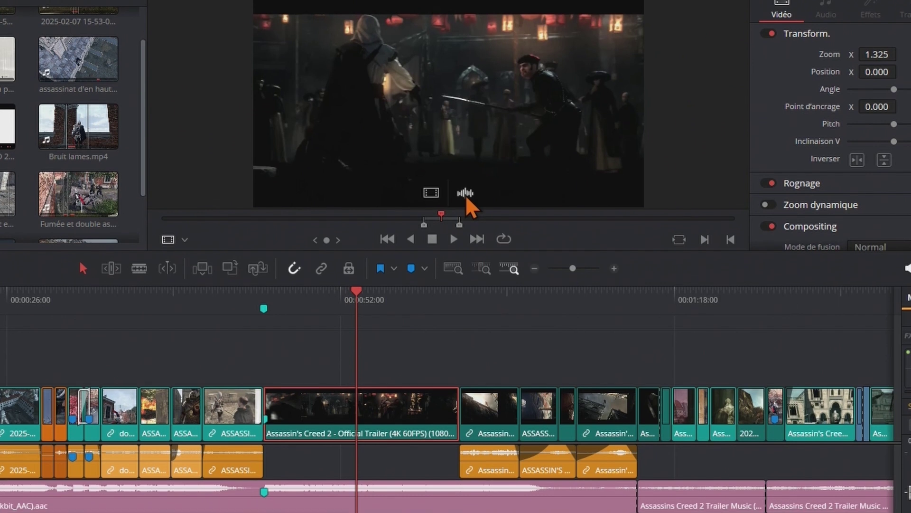
- Put the trailer's audio back on A1 beneath its video and link the two clips with Lier les plans
left_click_drag(470, 206, 264, 462)
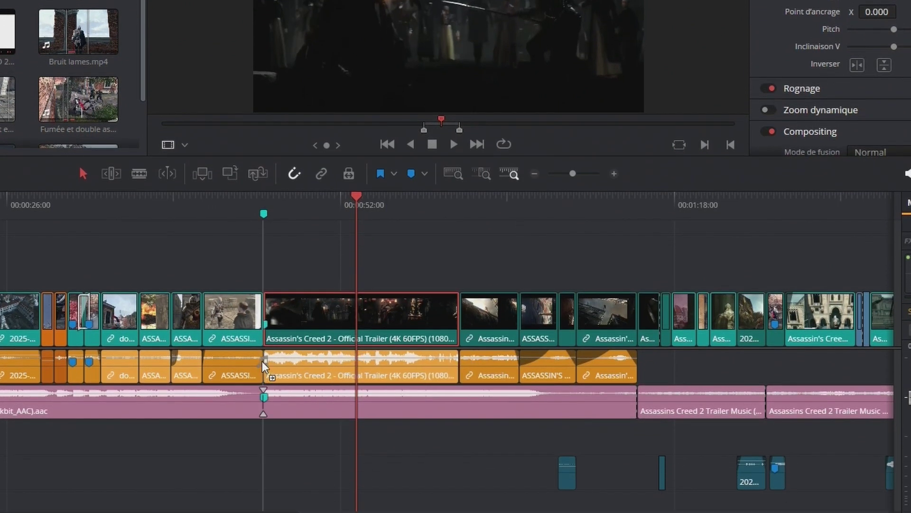
mouse_move(264, 365)
left_mouse_down()
mouse_move(412, 323)
mouse_move(413, 370)
left_mouse_up()
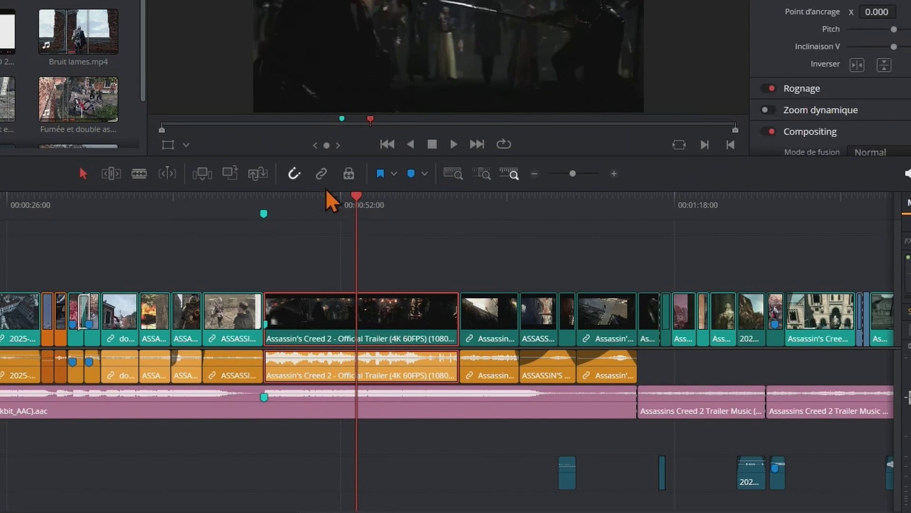
right_click(387, 332)
left_click(416, 332)
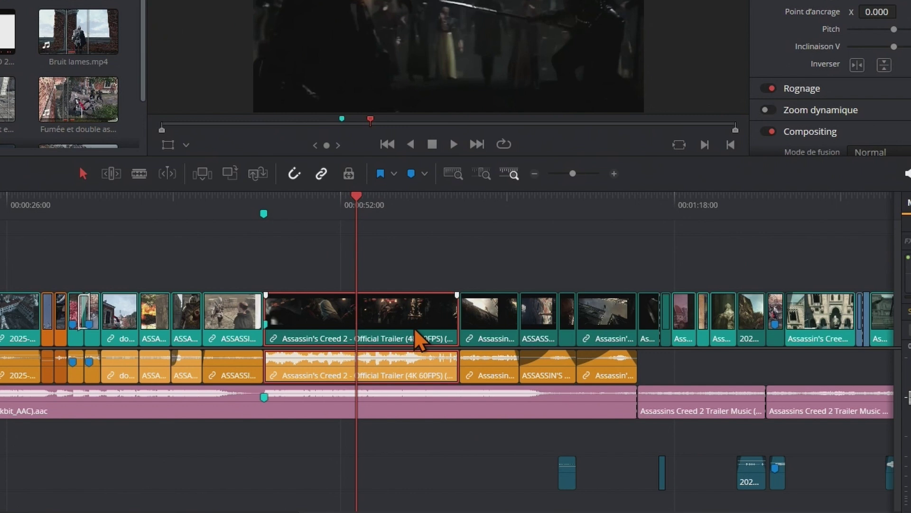
left_click(418, 275)
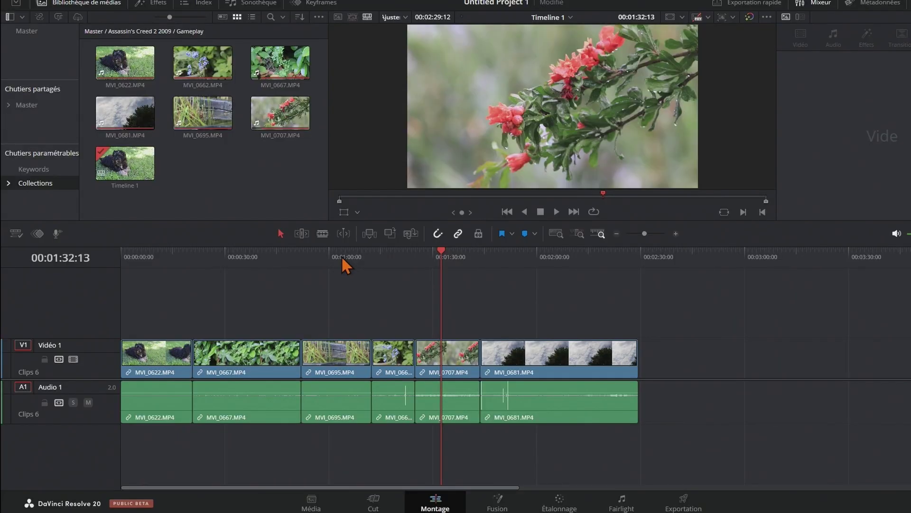
- Cut and delete a short piece from MVI_0667's start, and trim MVI_0681's start to open gaps
left_click(322, 233)
left_click(219, 353)
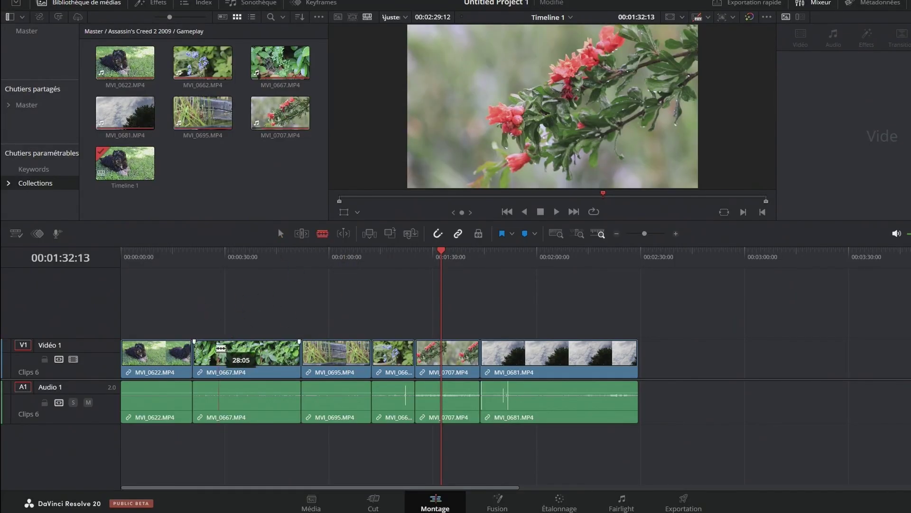
key("a")
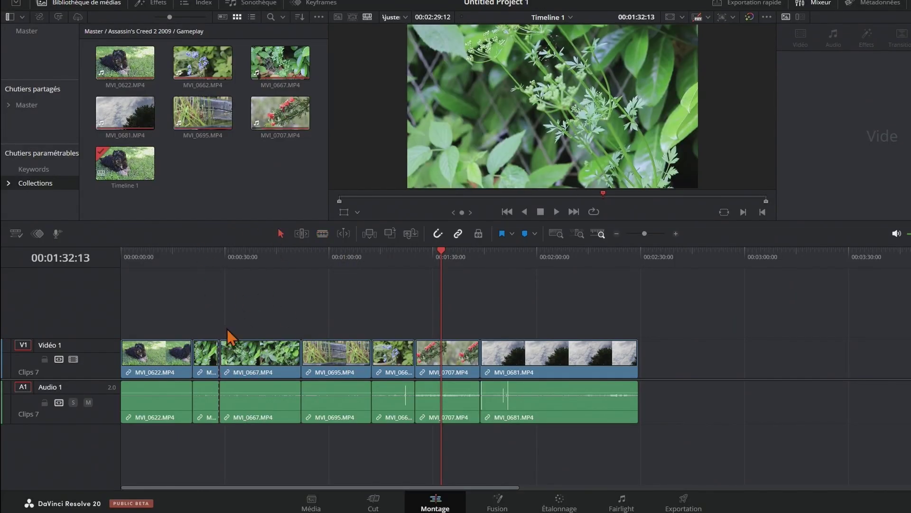
left_click(211, 357)
key("BackSpace")
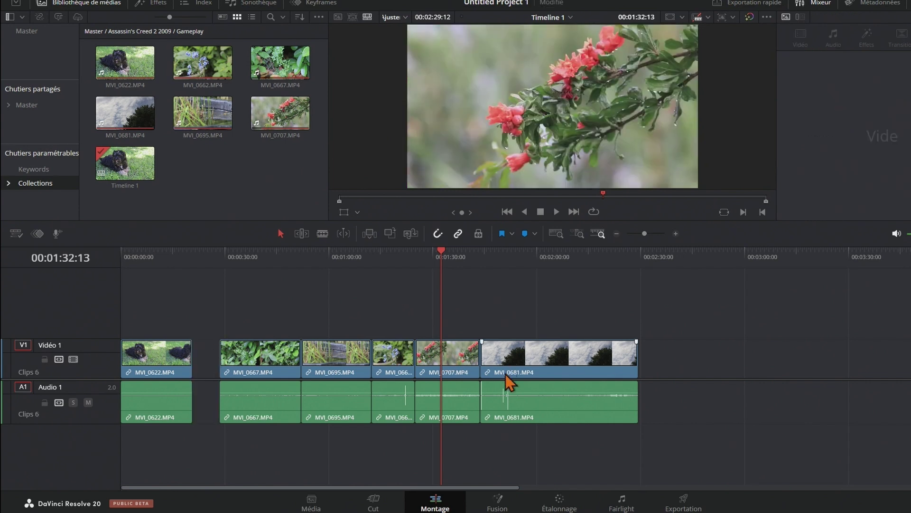
left_click_drag(482, 356, 515, 356)
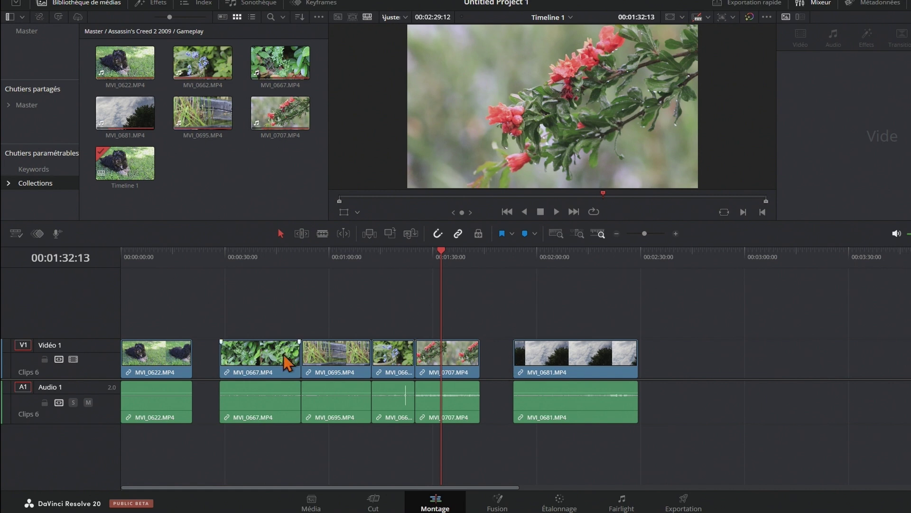
- Ripple-delete the gap after MVI_0622 with Supprimer et Ripple, then undo to restore it
left_click(209, 368)
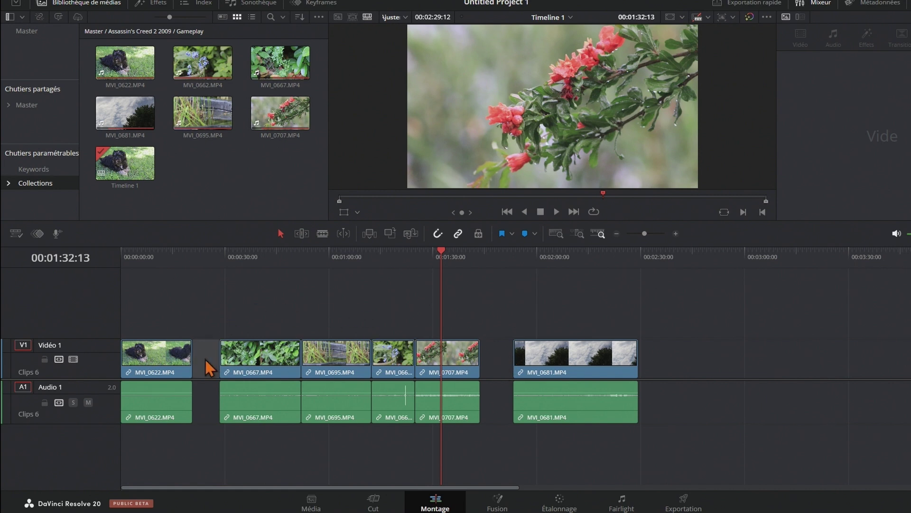
right_click(203, 362)
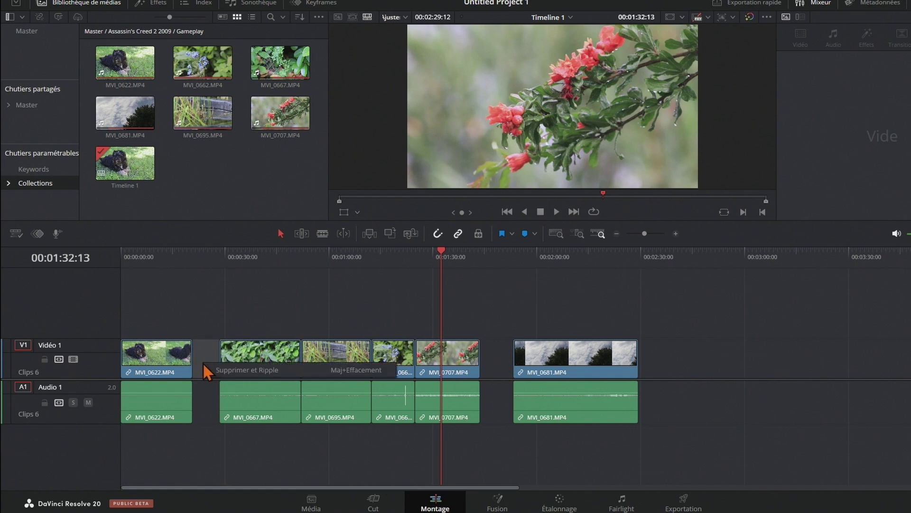
left_click(226, 369)
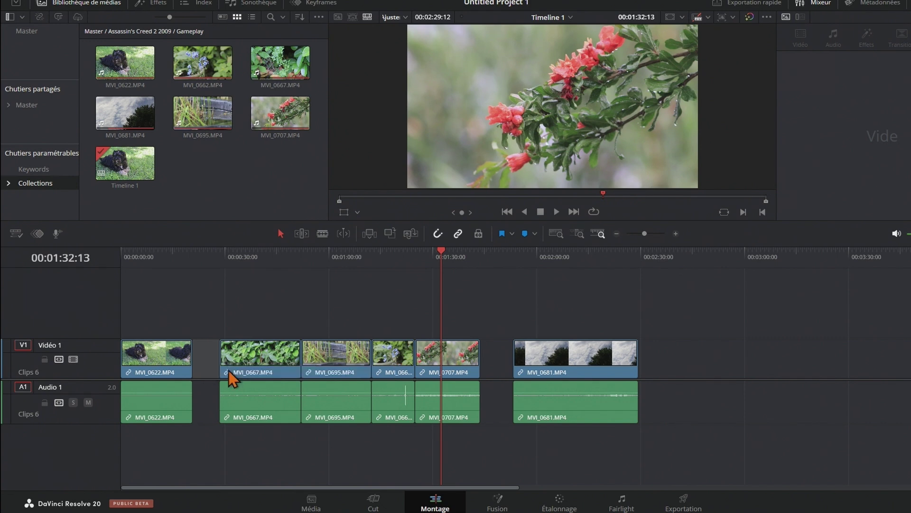
key("ctrl+z")
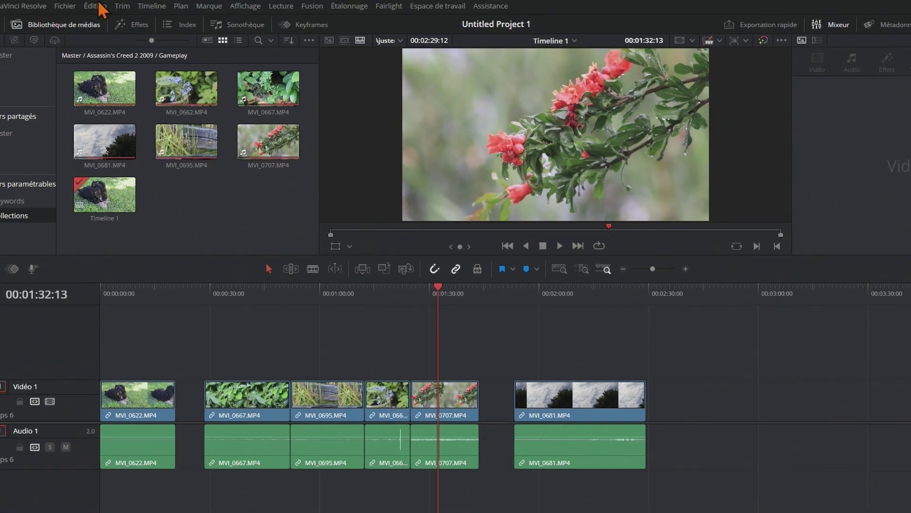
left_click(98, 6)
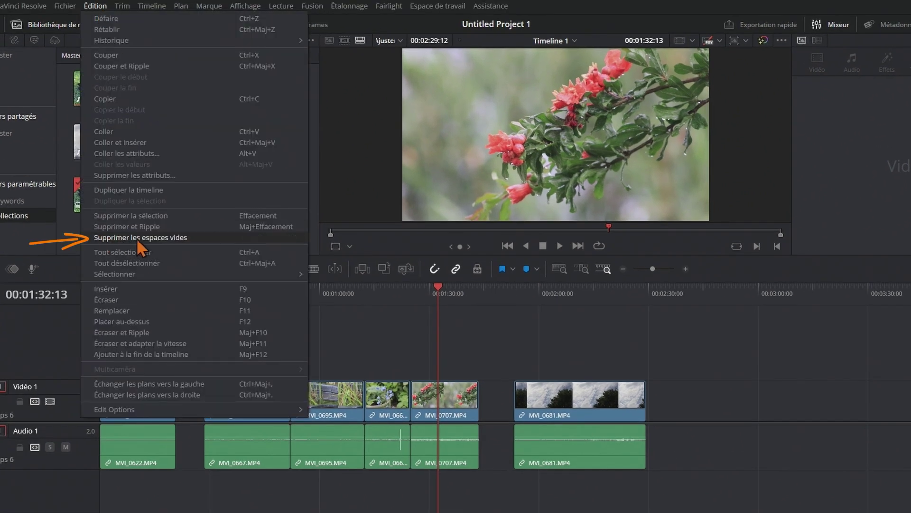
- Close every timeline gap at once with Supprimer les espaces vides
left_click(191, 238)
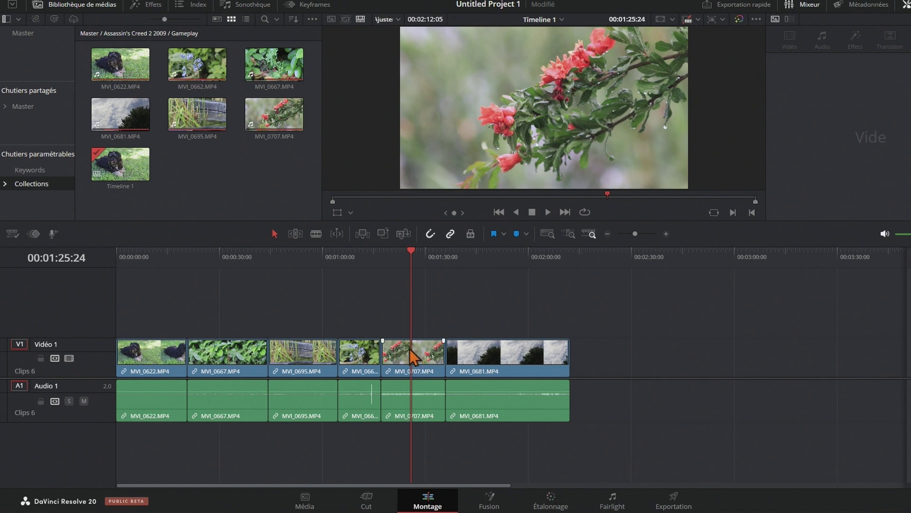
- On the colour page, capture the red-flower frame as reference still 1.5.1
left_click(563, 506)
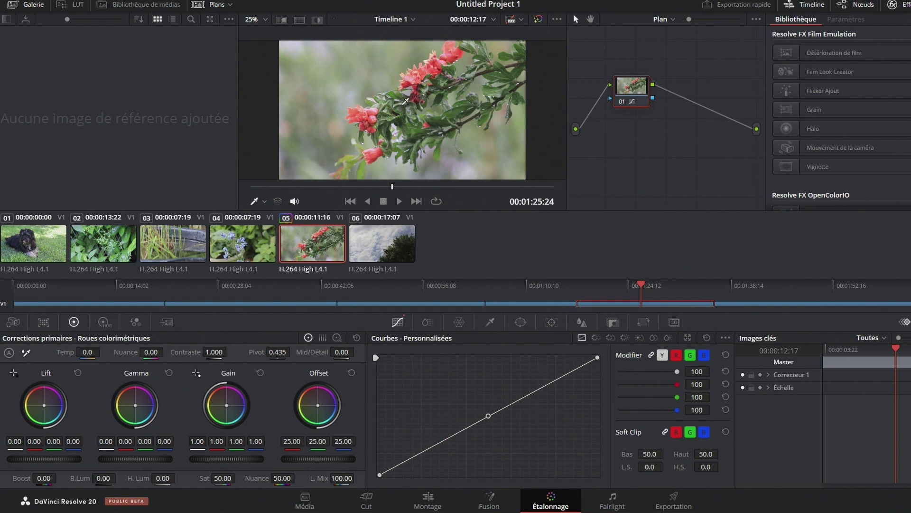
right_click(403, 106)
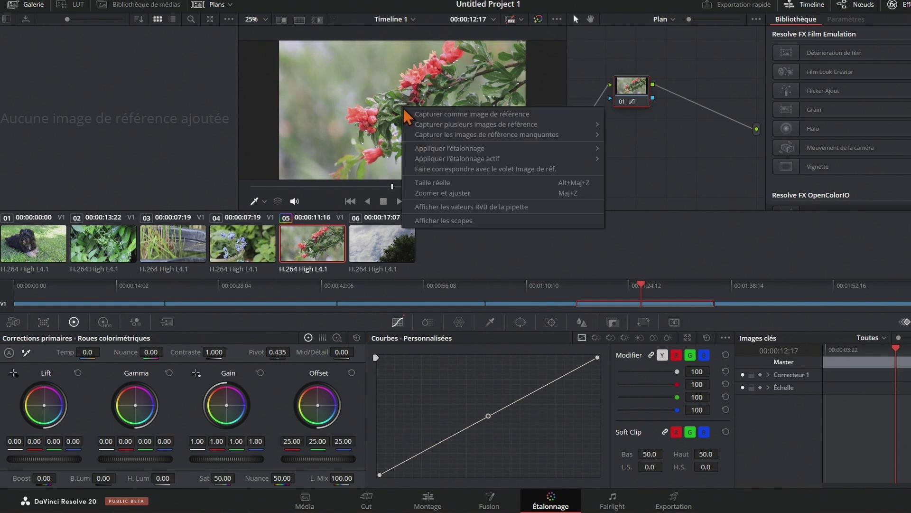
left_click(435, 115)
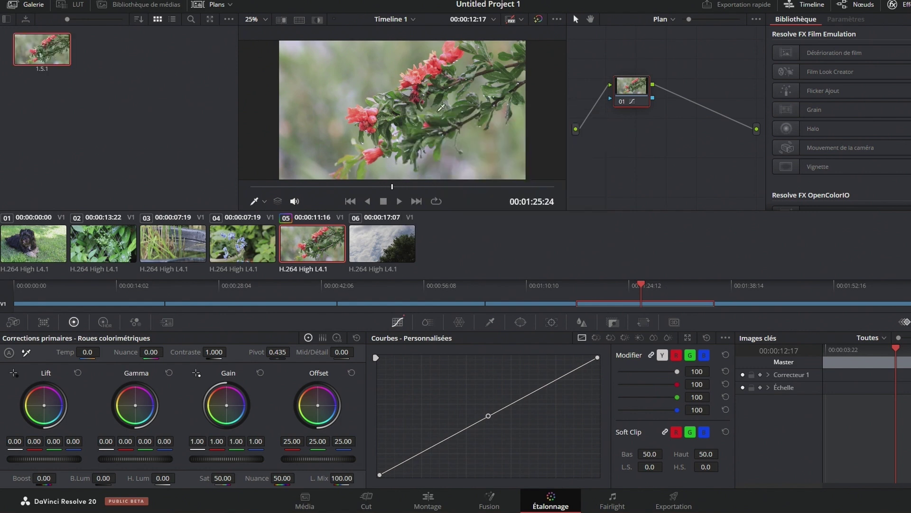
- Export the still to a file and open the Type format list
right_click(42, 57)
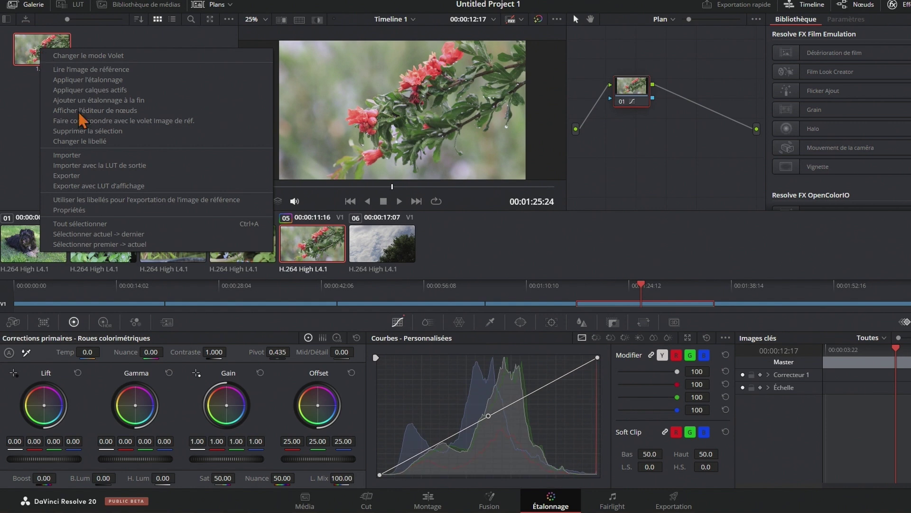
left_click(93, 177)
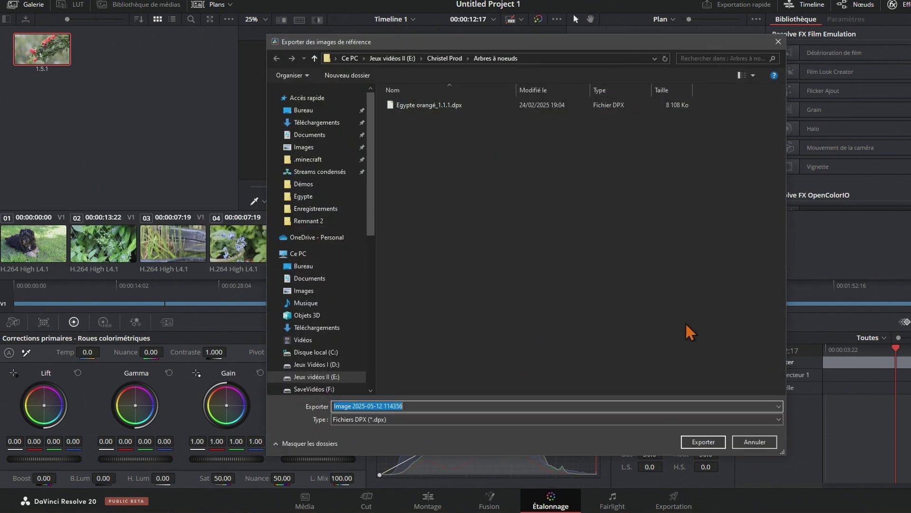
left_click(407, 421)
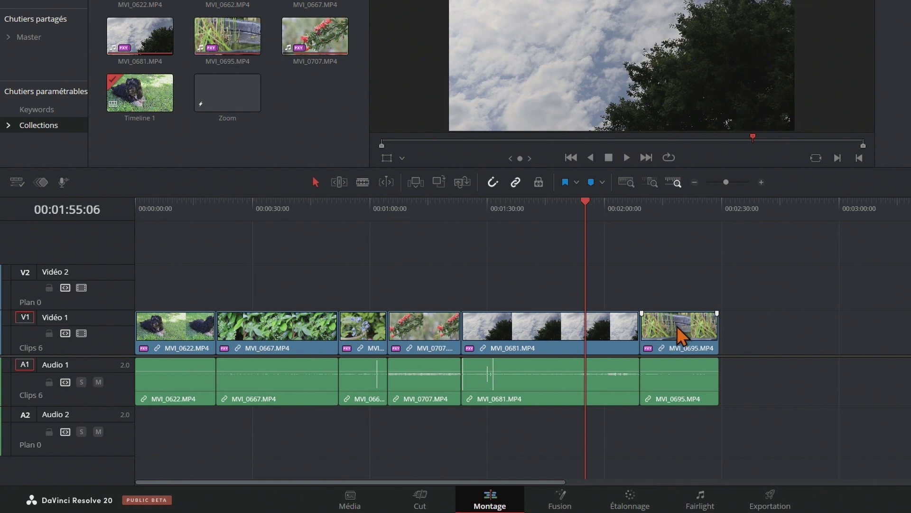
- Move MVI_0695 to V2, push MVI_0707 and MVI_0681 later, and drop MVI_0695 into the V1 gap
left_click_drag(678, 329, 390, 294)
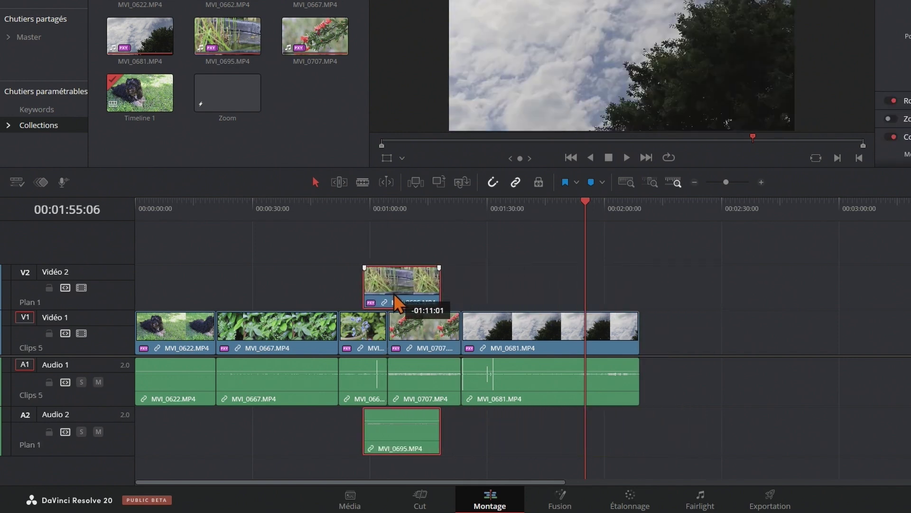
mouse_move(664, 378)
left_mouse_down()
mouse_move(425, 329)
mouse_move(500, 329)
left_mouse_up()
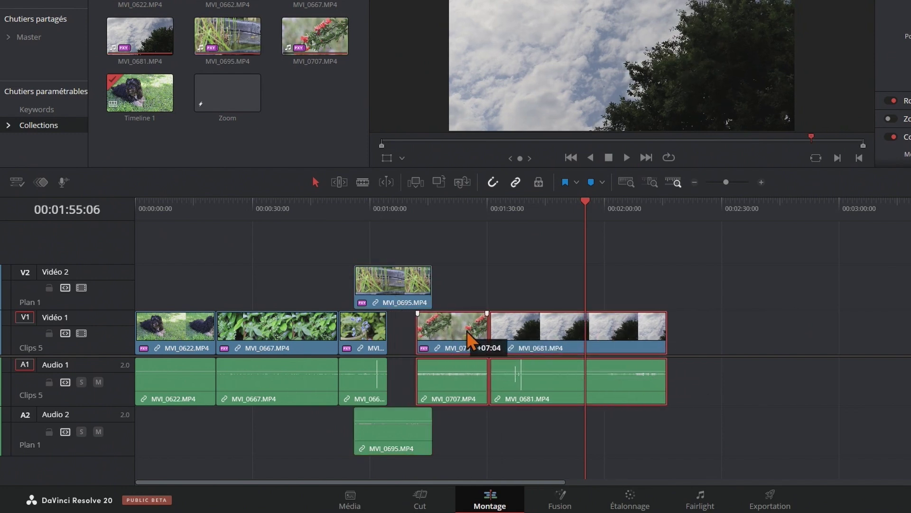
left_click_drag(398, 278, 435, 284)
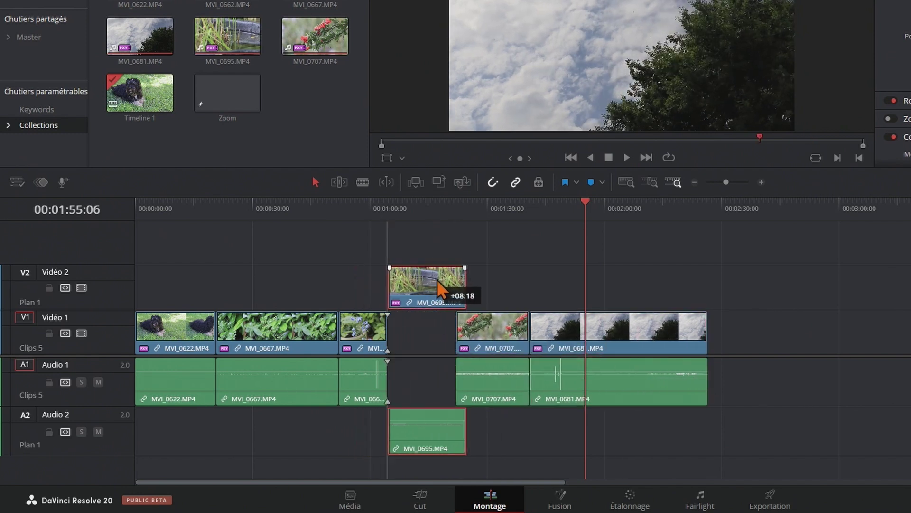
mouse_move(745, 406)
left_mouse_down()
mouse_move(521, 366)
mouse_move(521, 342)
left_mouse_up()
left_click_drag(434, 293, 437, 329)
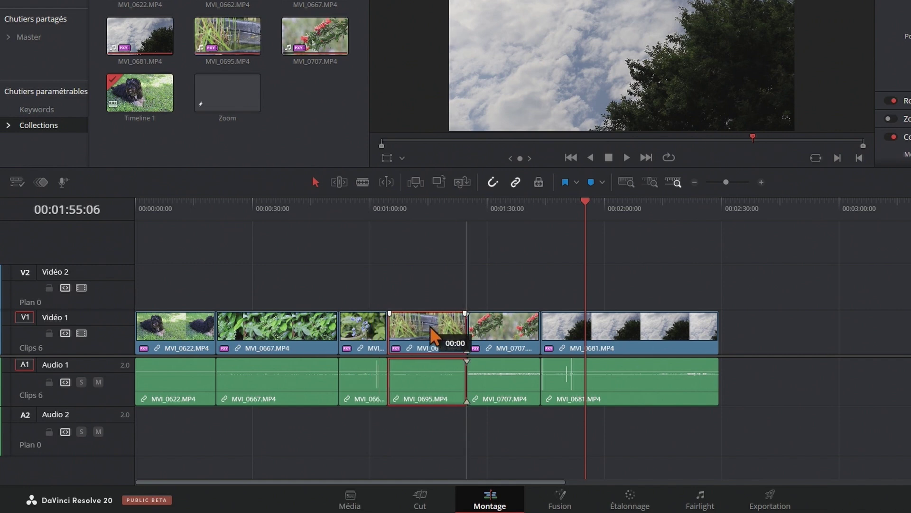
left_click_drag(437, 330, 680, 327)
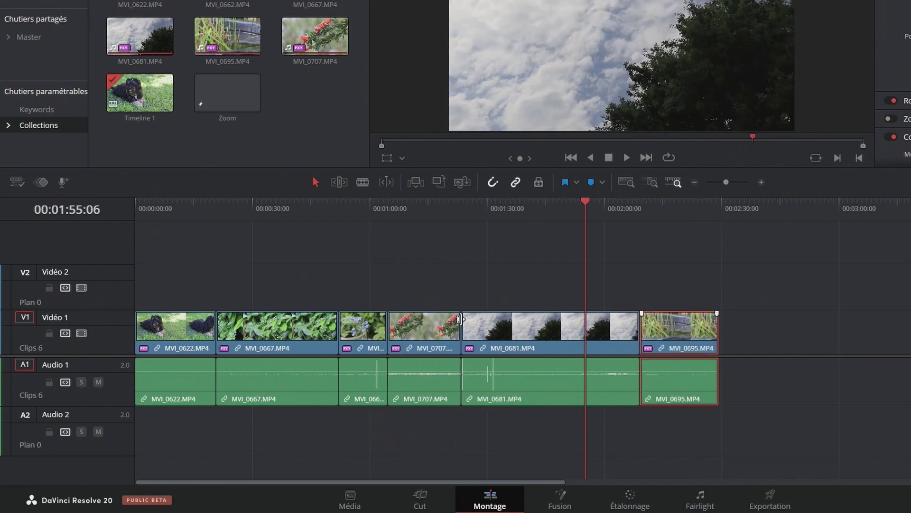
- Lift MVI_0695 back to V2 and insert it on V1 right after MVI_0667
left_click_drag(677, 331, 683, 289)
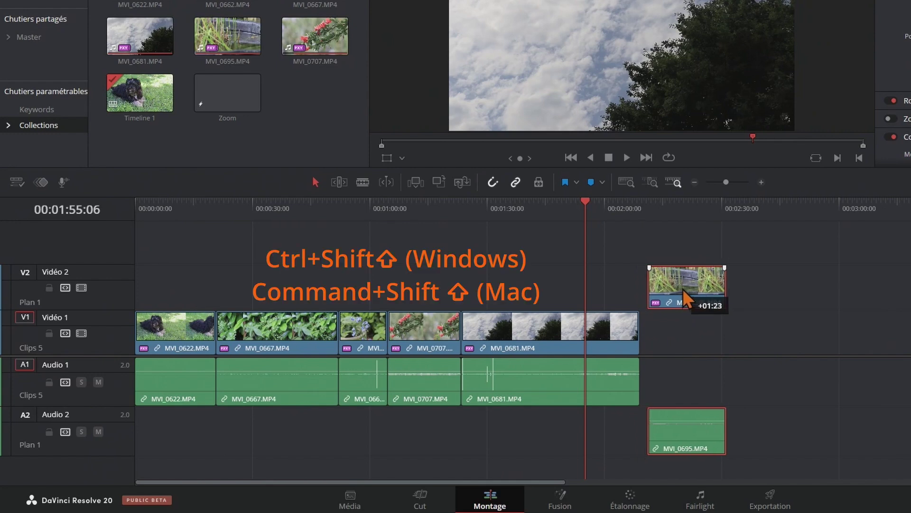
left_click_drag(684, 290, 490, 287)
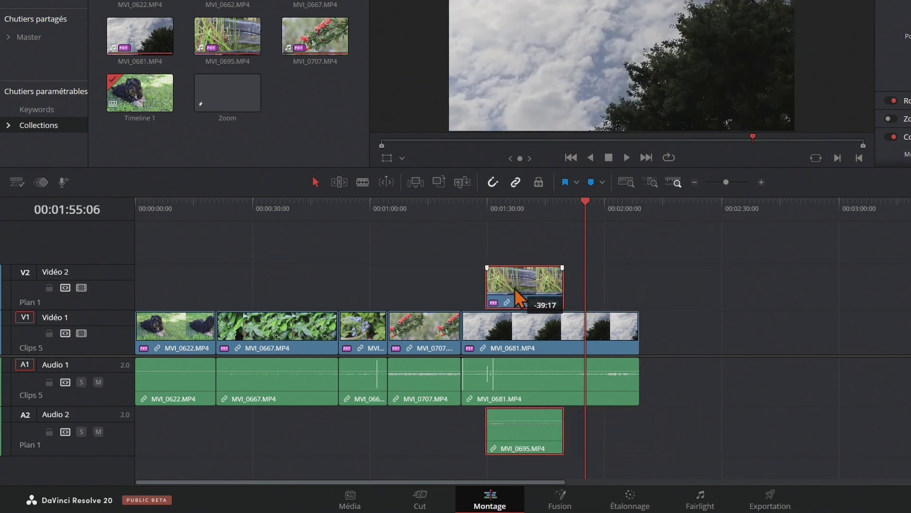
left_click_drag(489, 285, 374, 282)
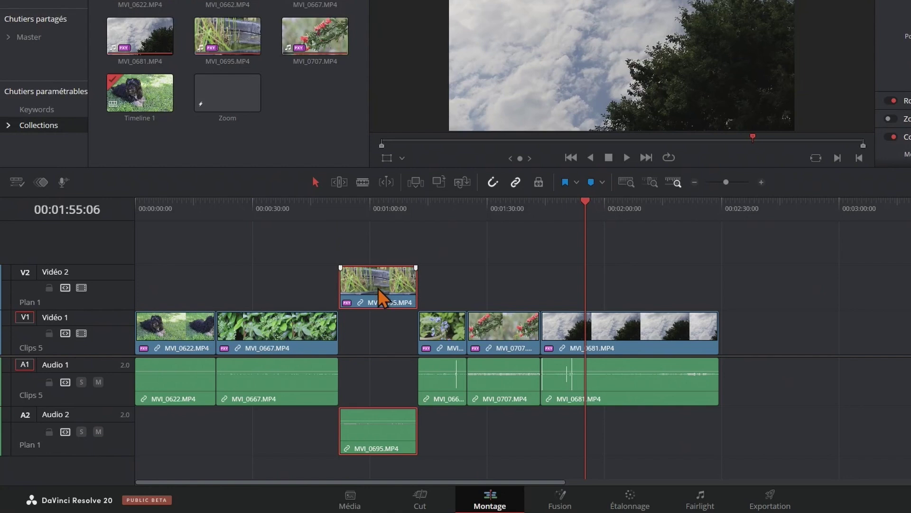
left_click_drag(378, 287, 380, 314)
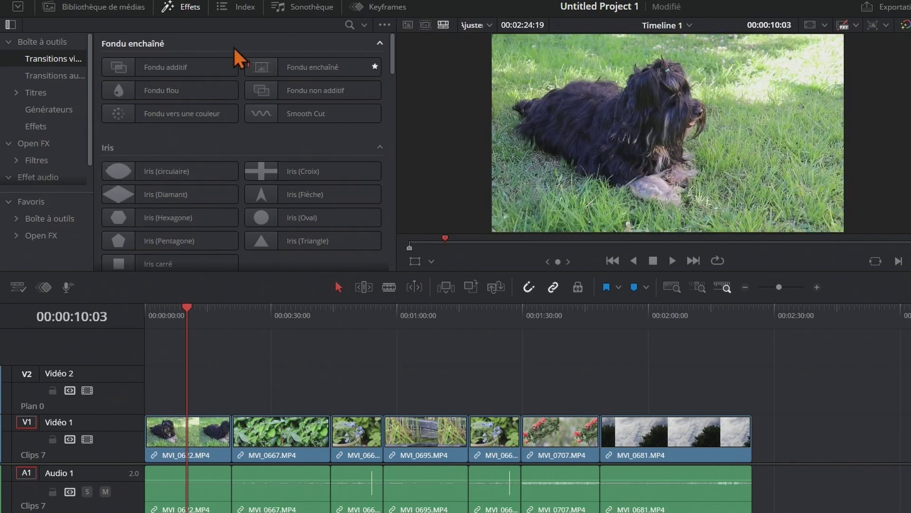
- Favourite the Iris (circulaire), Iris (Flèche) and Iris (Oval) transitions and show Favoris
scroll(238, 201, "down", 5)
scroll(236, 192, "down", 5)
scroll(237, 189, "up", 5)
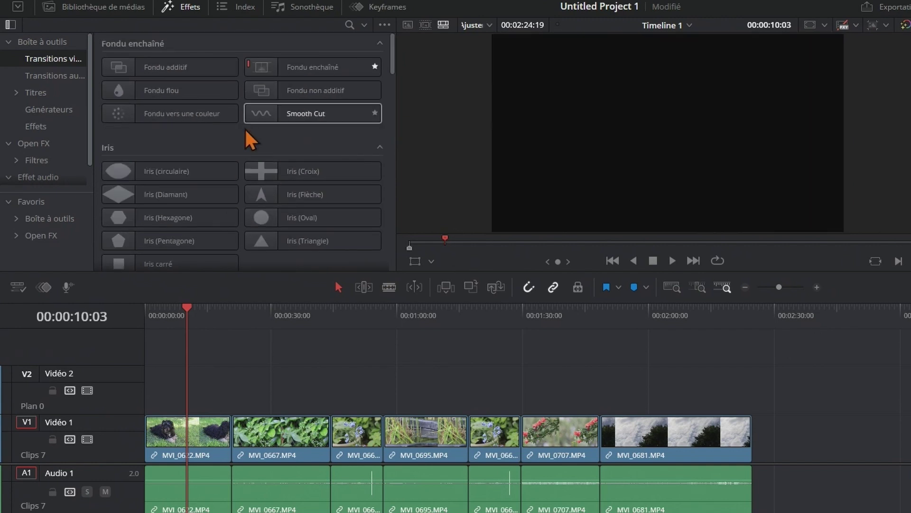
left_click(232, 170)
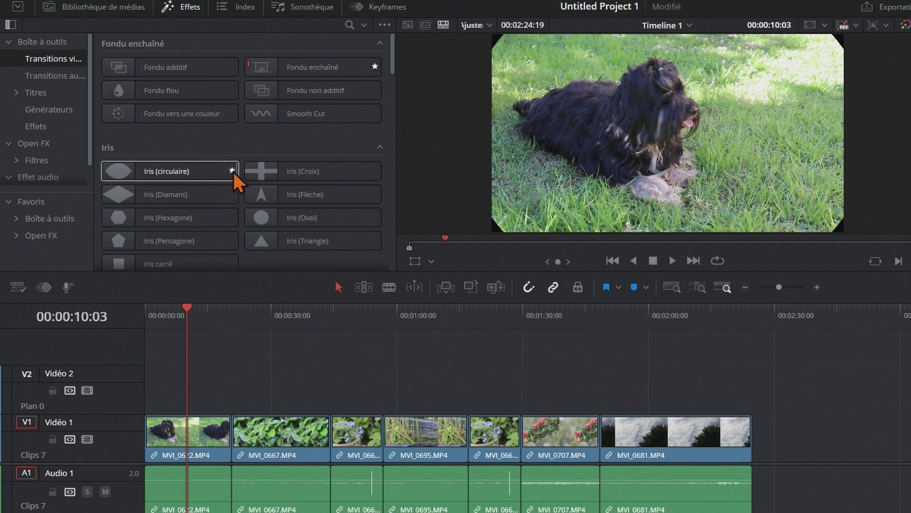
left_click(375, 194)
left_click(375, 217)
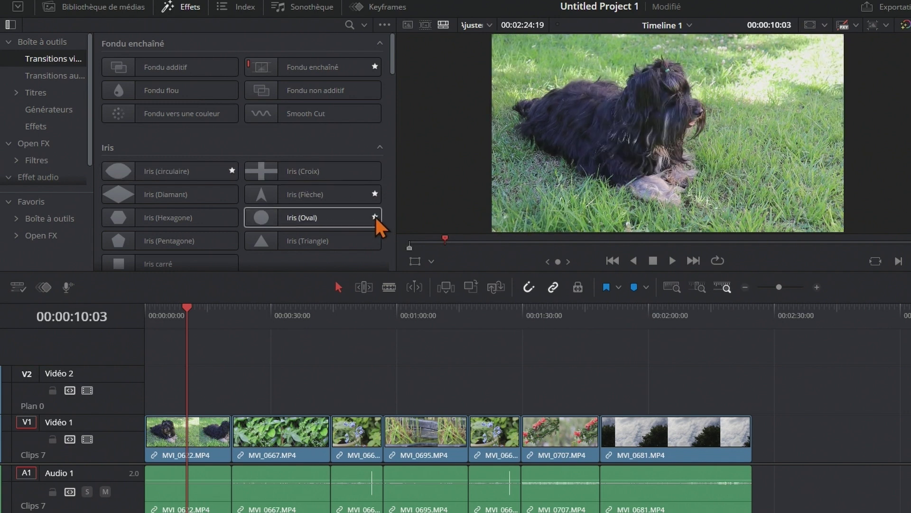
left_click(39, 201)
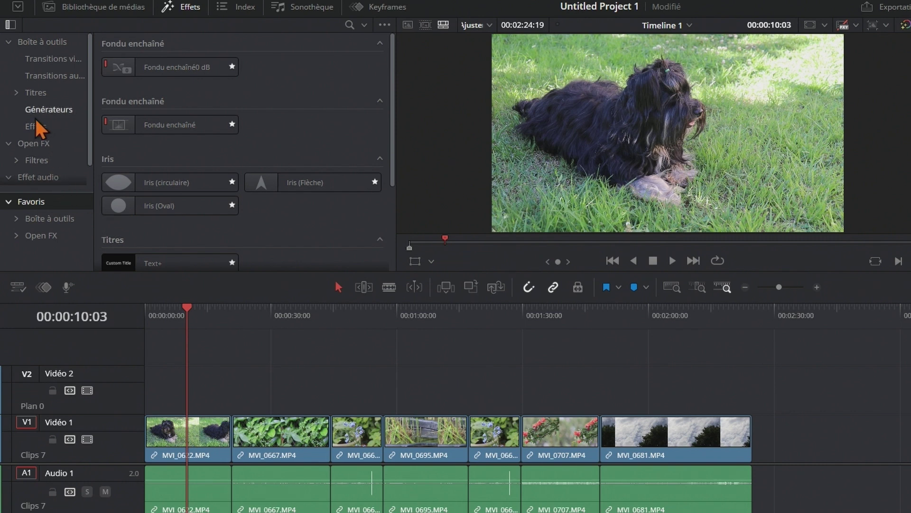
- Favourite the Call Out and Circus titles and show the Favoris list again
left_click(37, 92)
scroll(237, 134, "down", 2)
scroll(237, 134, "down", 2)
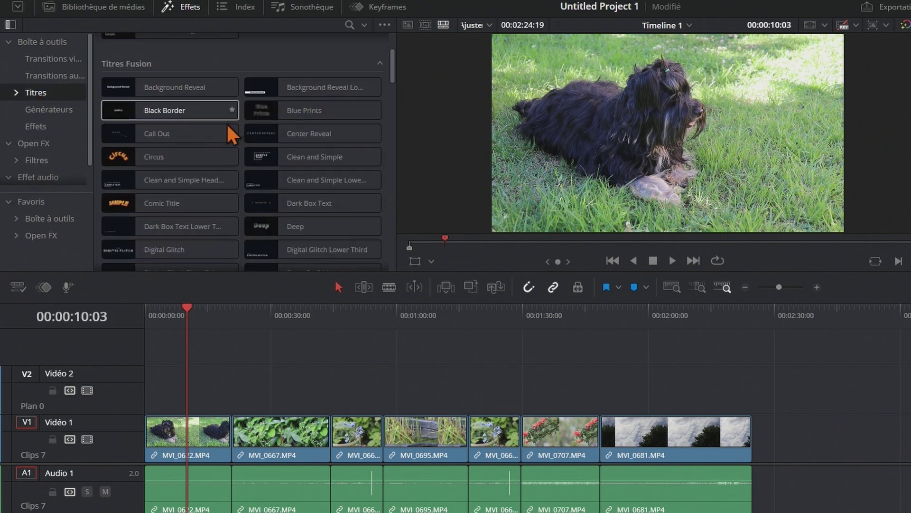
left_click(232, 134)
left_click(233, 156)
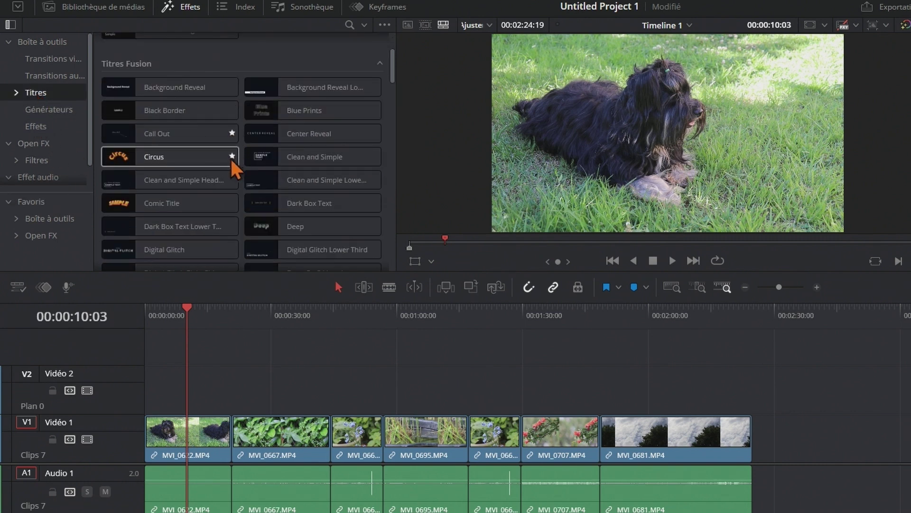
left_click(41, 201)
scroll(164, 185, "down", 1)
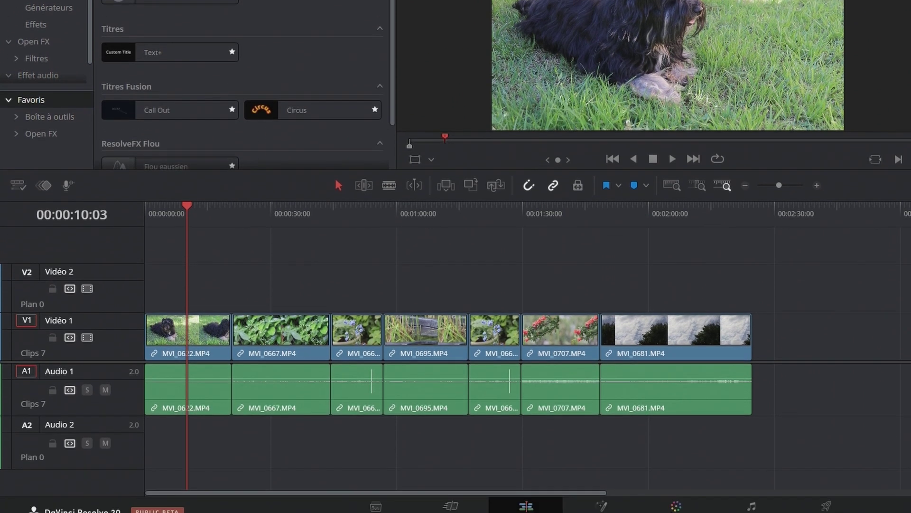
left_click(684, 502)
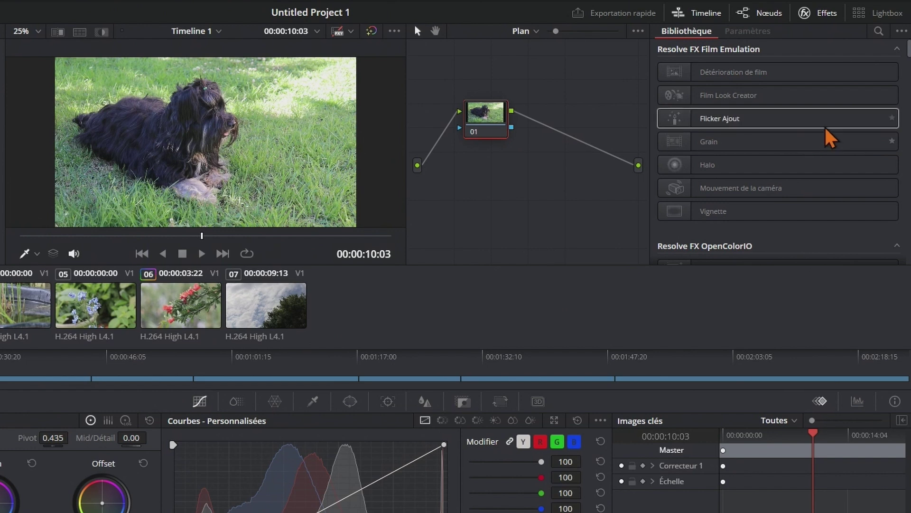
- Mark Halo and Mouvement de la caméra as favourite Resolve FX and show only favourites in the library
mouse_move(894, 121)
left_click(892, 164)
left_click(893, 187)
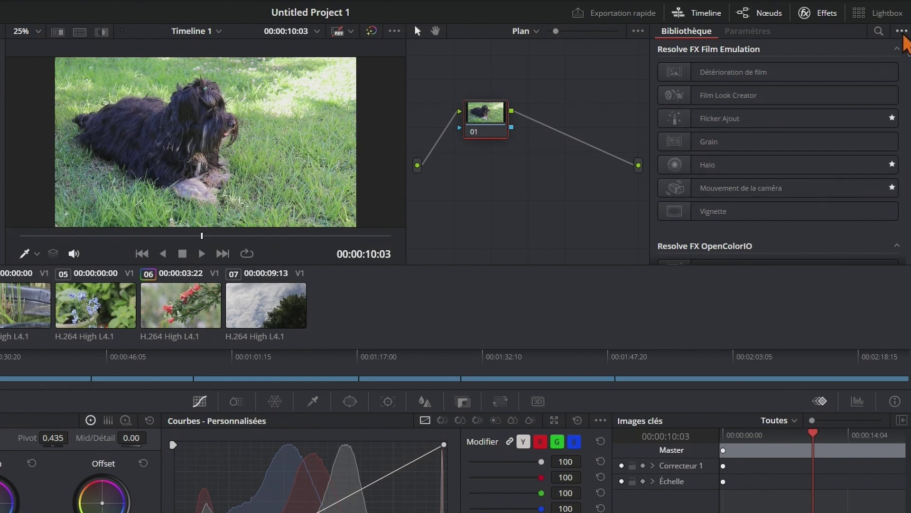
left_click(902, 30)
left_click(817, 61)
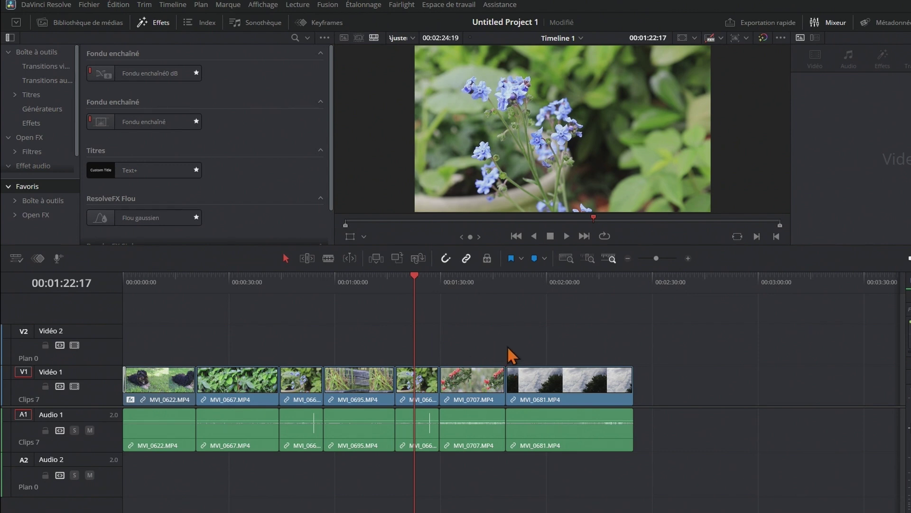
- Open the Mémoire et GPU preferences, then close them without saving
left_click(61, 10)
left_click(56, 64)
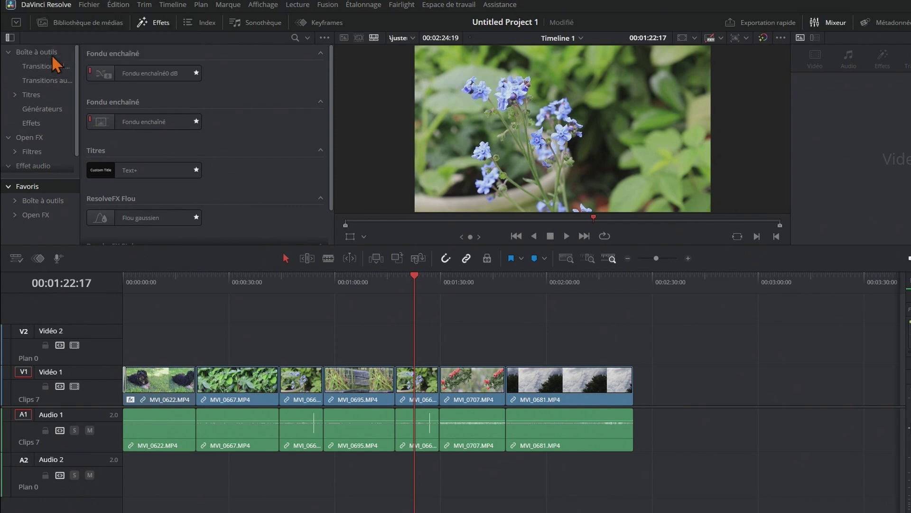
left_click(359, 120)
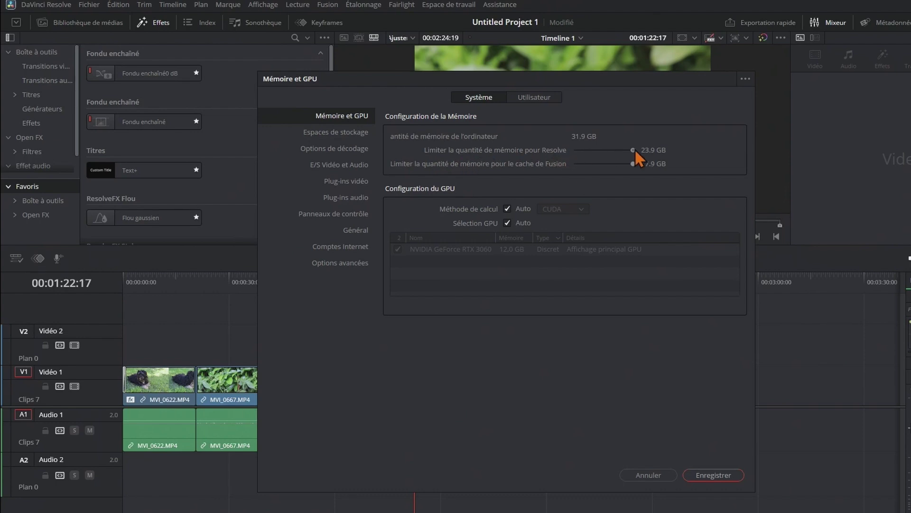
left_click(639, 473)
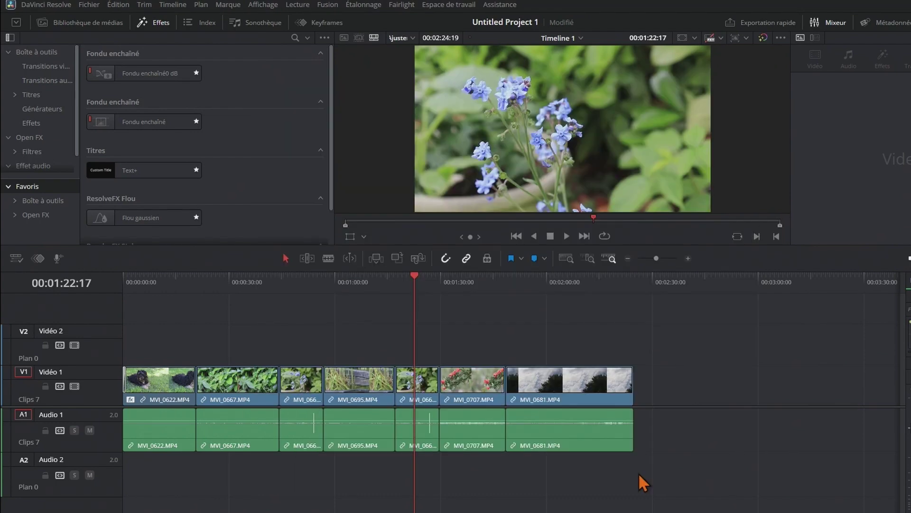
- Set the timeline playback resolution to Quart and show the media pool
left_click(296, 6)
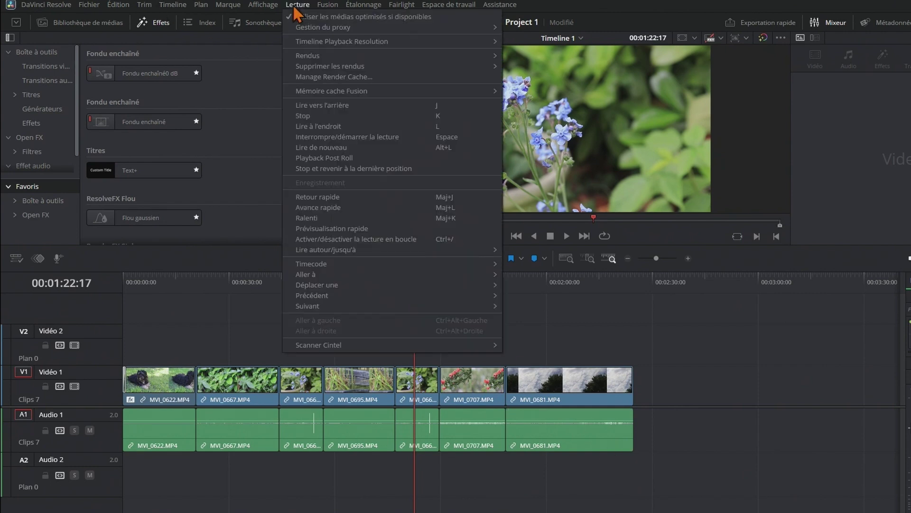
mouse_move(312, 42)
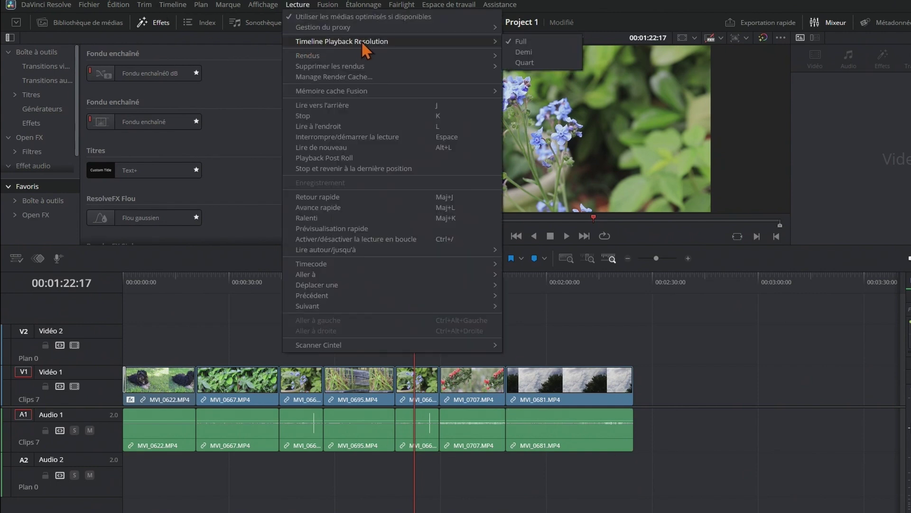
left_click(541, 62)
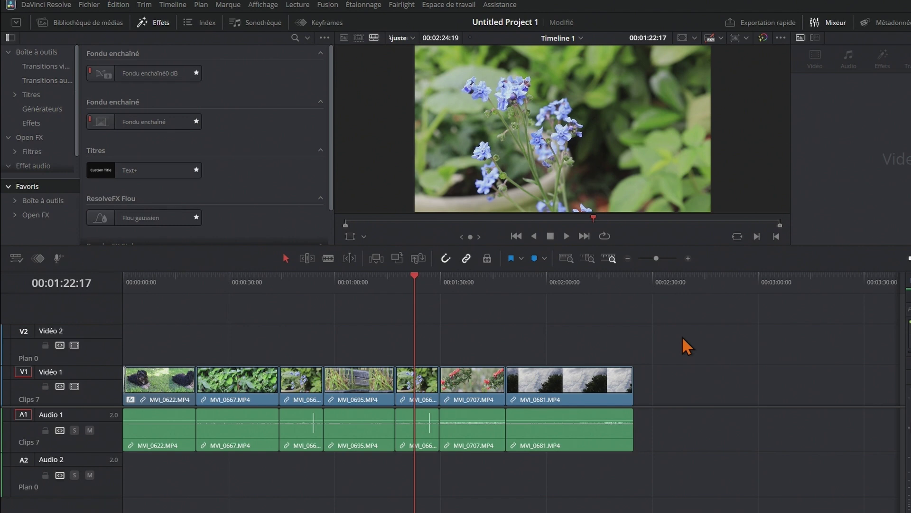
left_click(99, 22)
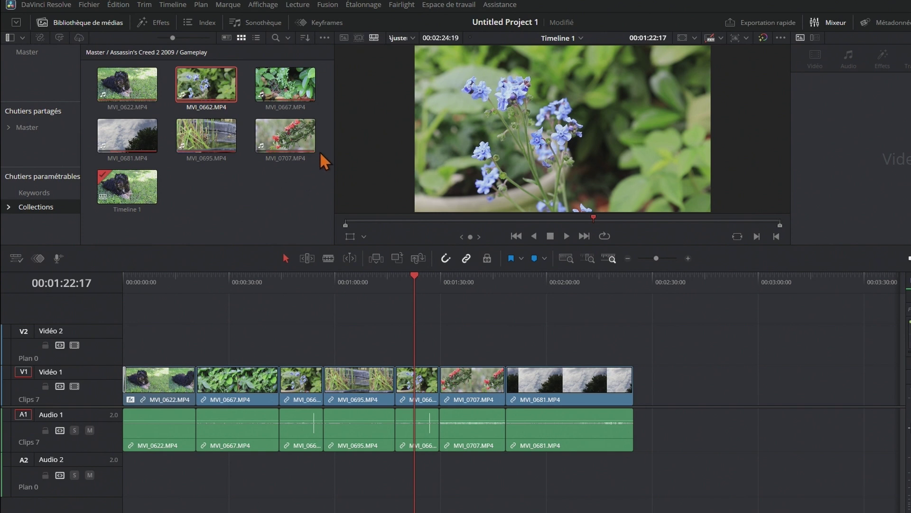
- Select all MVI clips in the Gameplay bin and generate proxy media for them
left_click_drag(320, 152, 99, 67)
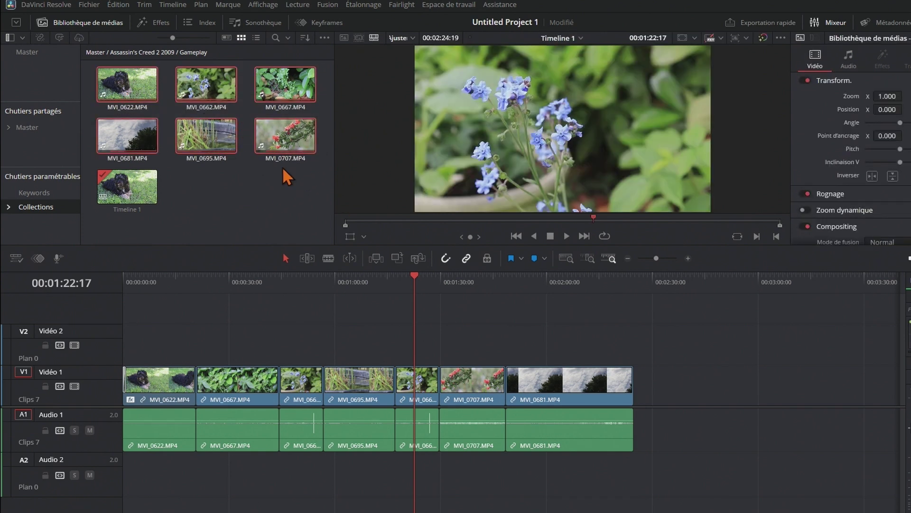
right_click(282, 137)
mouse_move(431, 286)
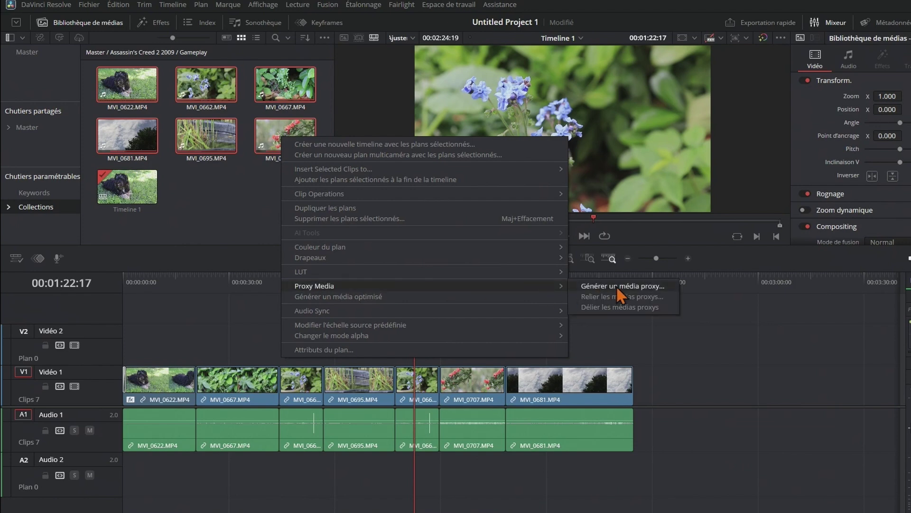
left_click(616, 286)
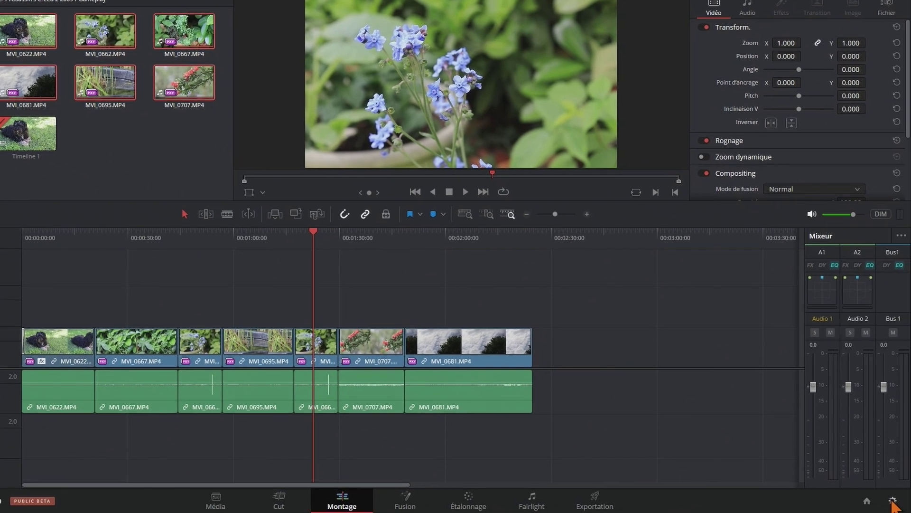
left_click(893, 501)
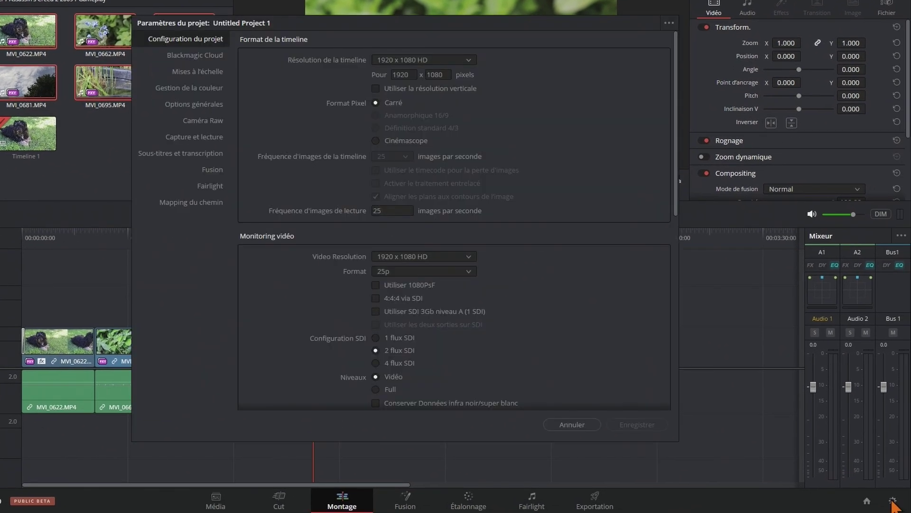
scroll(333, 194, "down", 1)
scroll(311, 185, "down", 5)
scroll(309, 175, "down", 3)
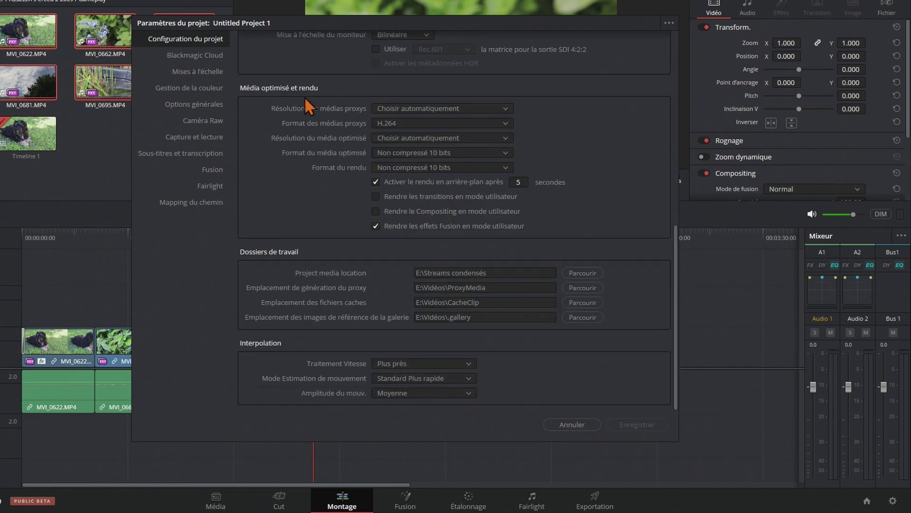
left_click(448, 110)
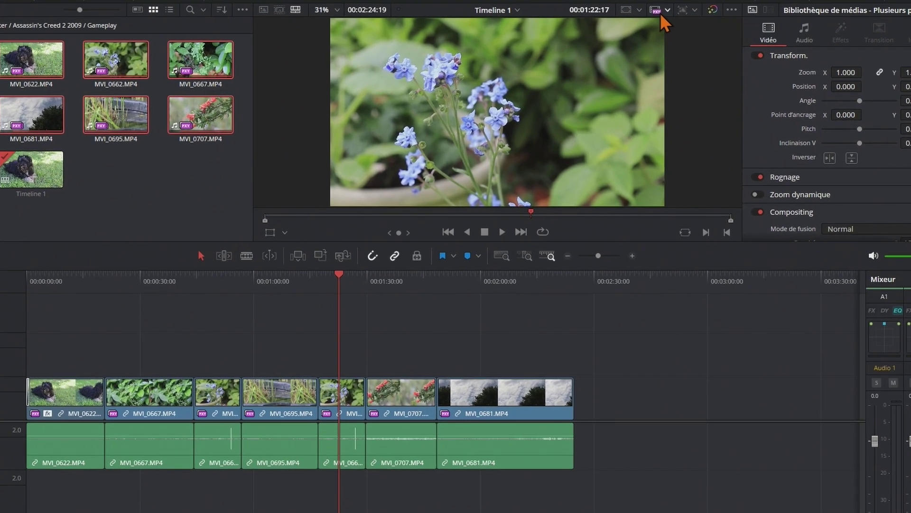
left_click(666, 13)
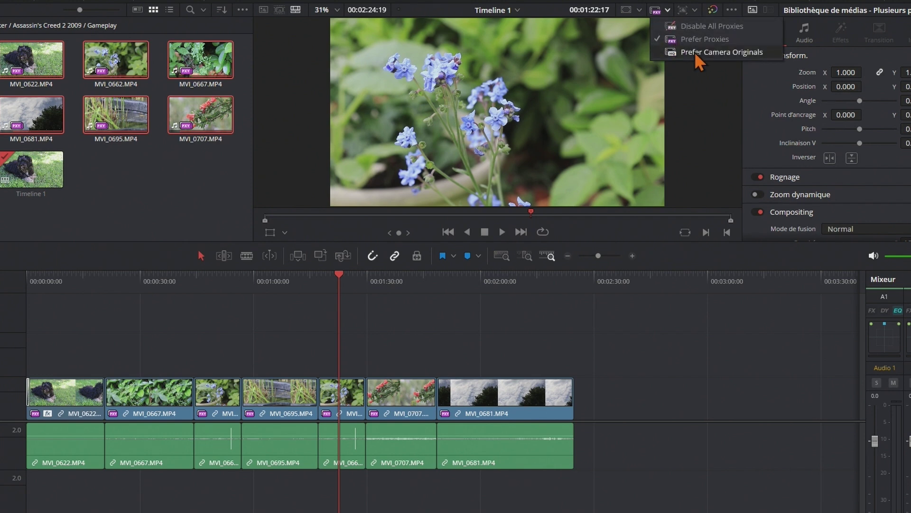
left_click(698, 52)
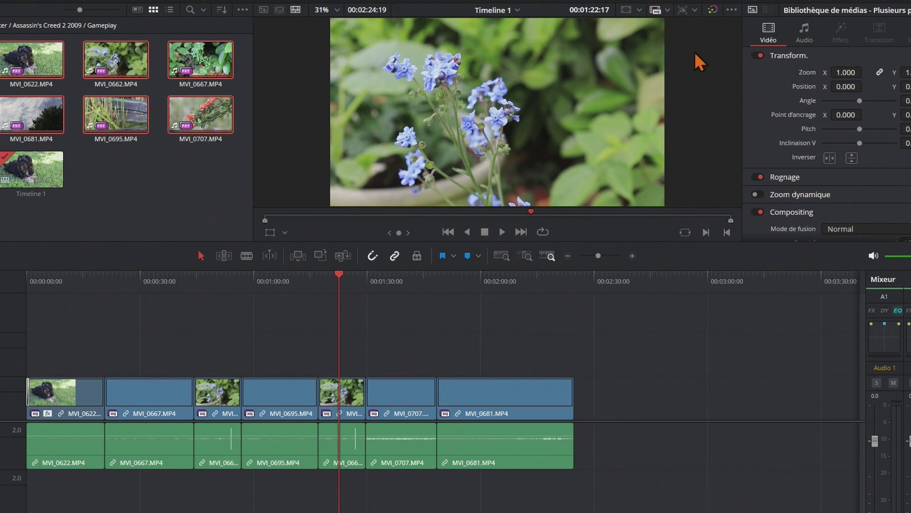
left_click(667, 12)
left_click(694, 35)
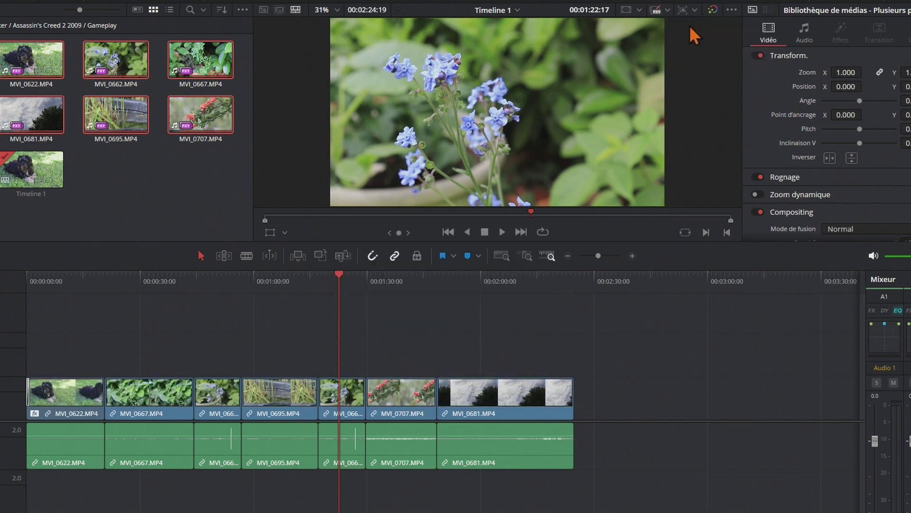
left_click(658, 13)
left_click(685, 39)
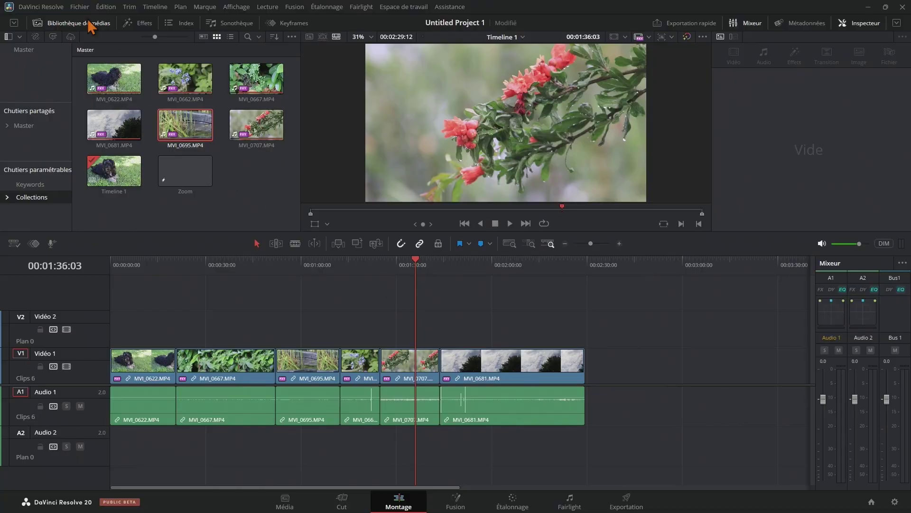
- Place a basic Texte title from Titres on Vidéo 2 and select it
left_click(143, 23)
left_click(27, 88)
left_click_drag(237, 86, 489, 325)
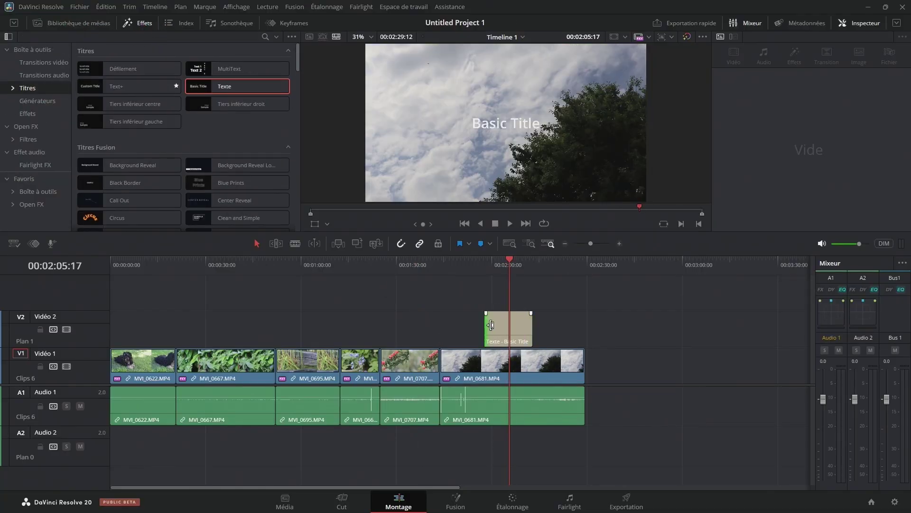
left_click(494, 327)
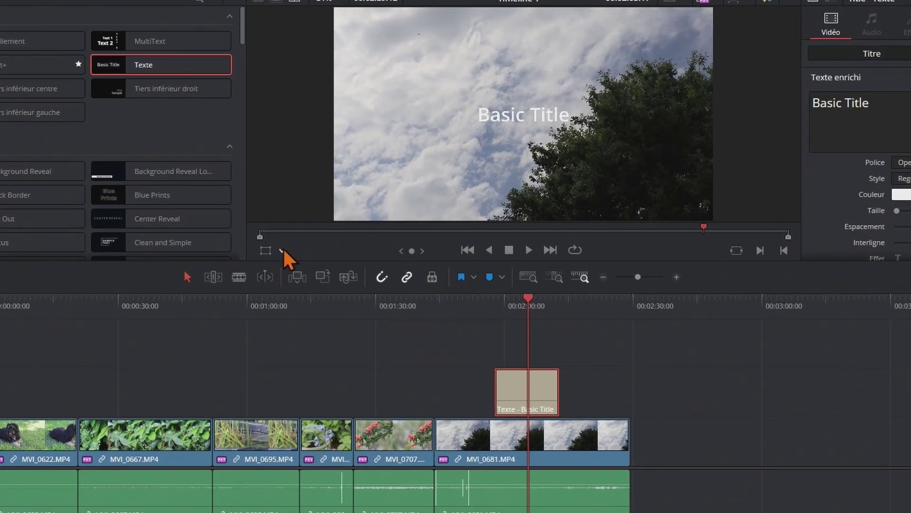
- Switch the viewer to Affichage Fusion, reposition the title and retype it as 'Bonjour'
left_click(282, 250)
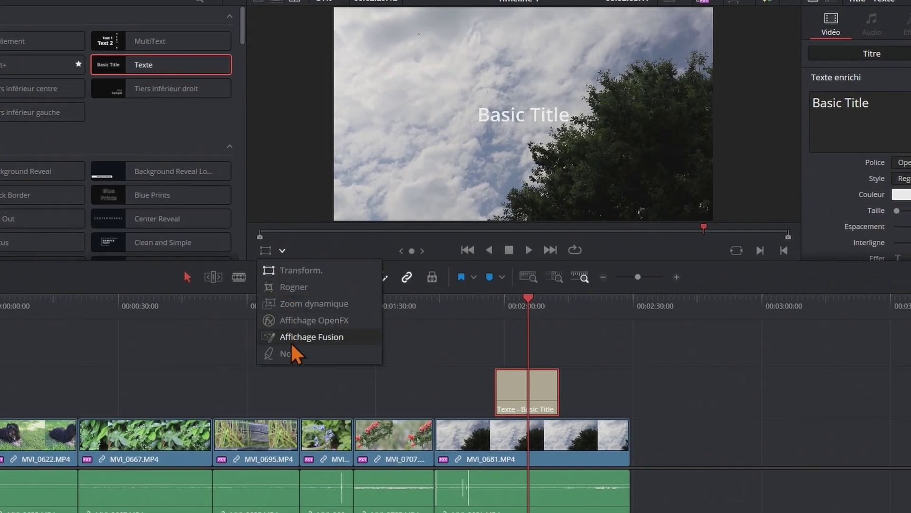
left_click(307, 337)
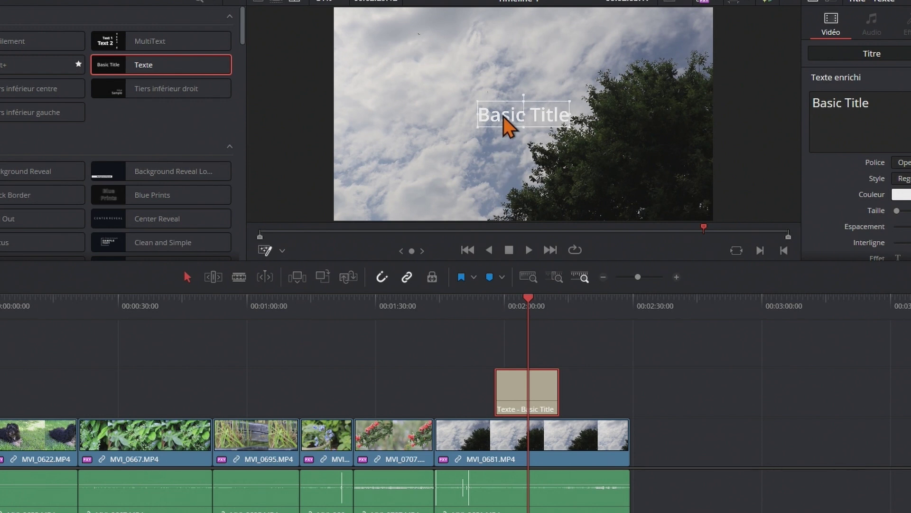
mouse_move(503, 116)
left_mouse_down()
mouse_move(634, 119)
mouse_move(504, 59)
mouse_move(517, 49)
mouse_move(510, 124)
left_mouse_up()
double_click(497, 116)
left_click_drag(482, 117, 565, 117)
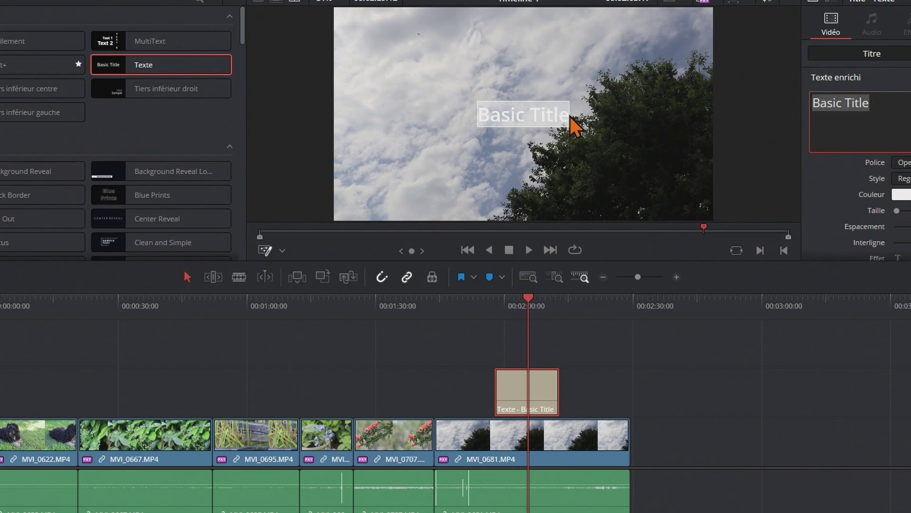
type("Bonjour")
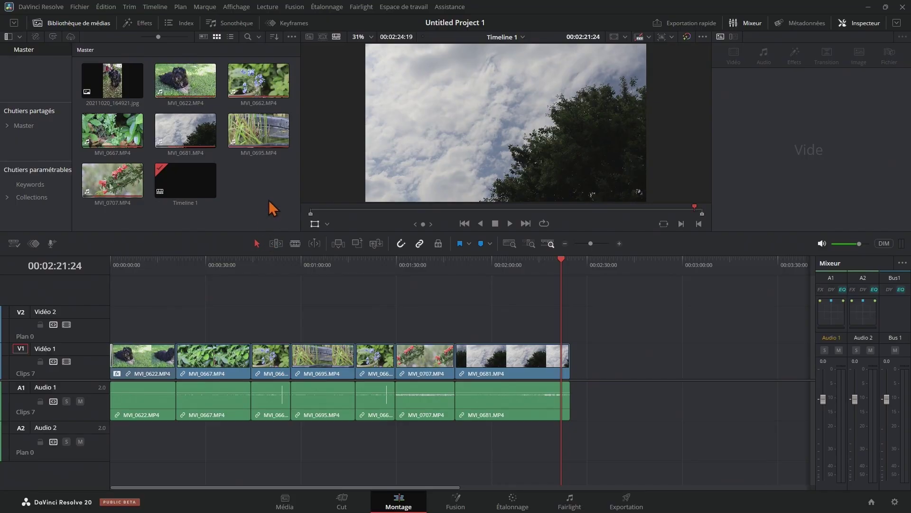
- Add the vertical dog photo after the last clip and paste a duplicate of it
mouse_move(113, 80)
left_mouse_down()
mouse_move(575, 378)
mouse_move(582, 343)
left_mouse_up()
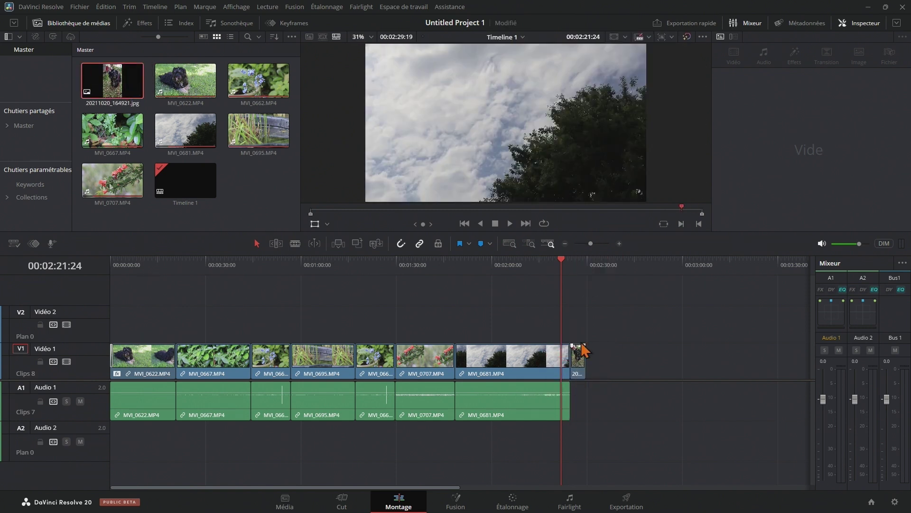
left_click(579, 263)
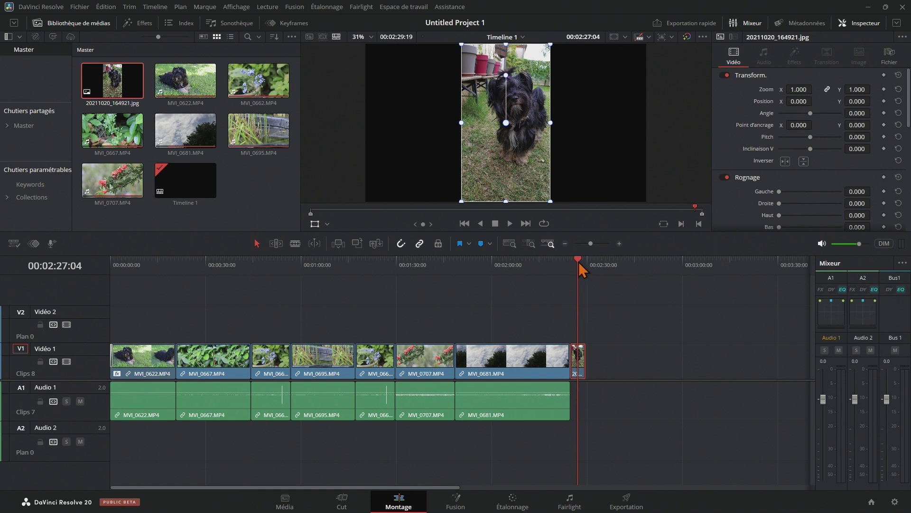
right_click(580, 373)
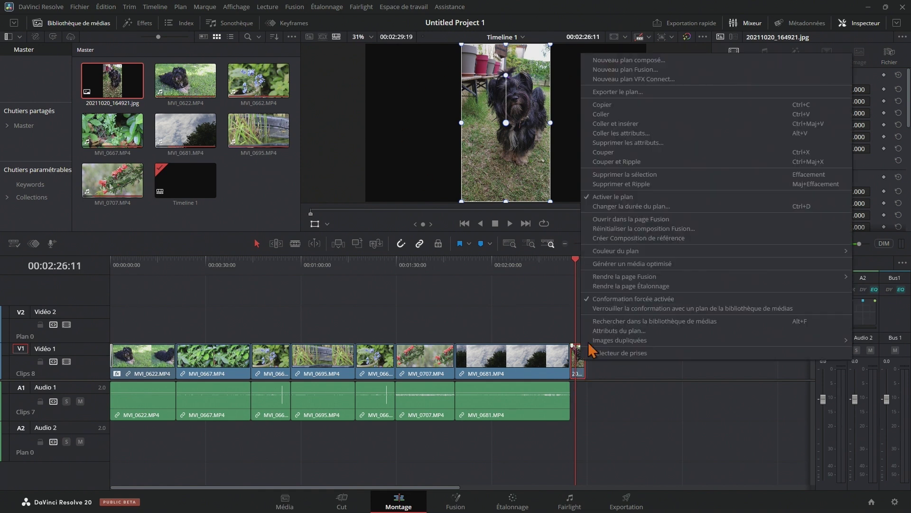
left_click(627, 139)
right_click(606, 375)
left_click(636, 387)
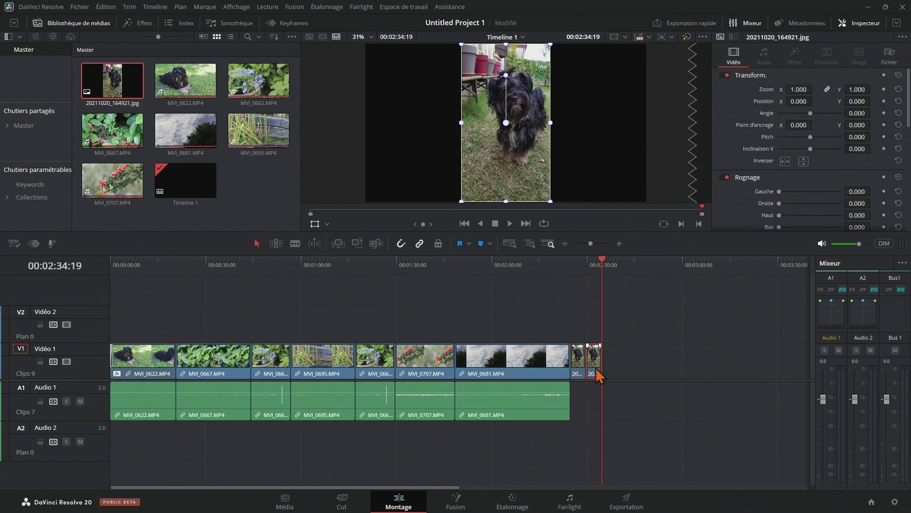
- Move the copy onto Vidéo 2 and stretch the V1 photo to fill the frame width
left_click_drag(593, 347, 577, 323)
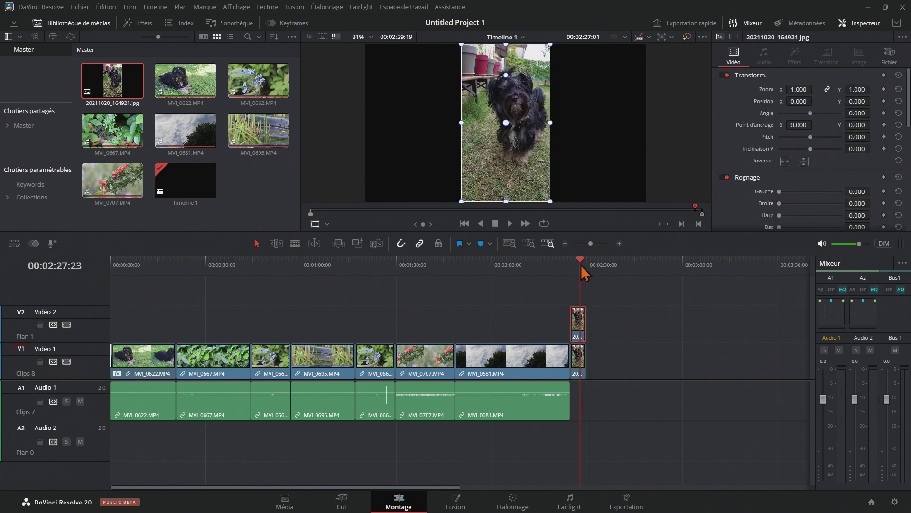
left_click(579, 370)
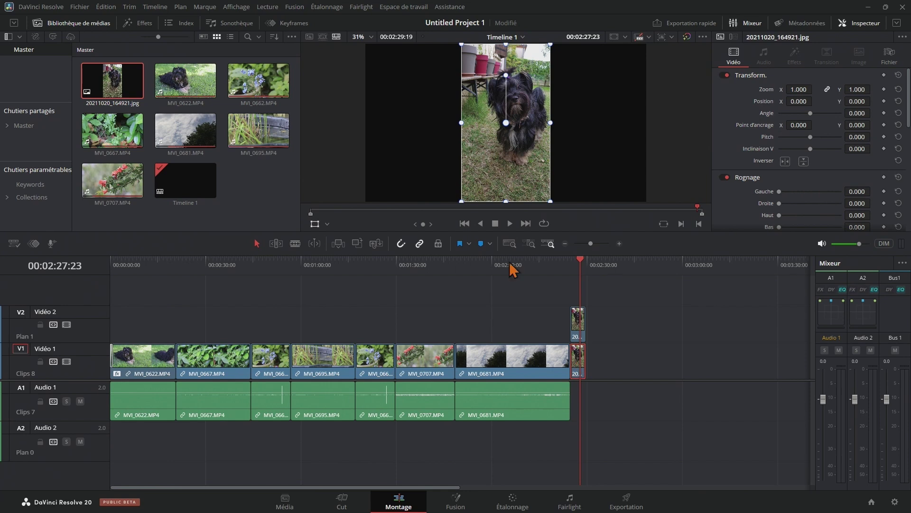
left_click_drag(462, 122, 362, 124)
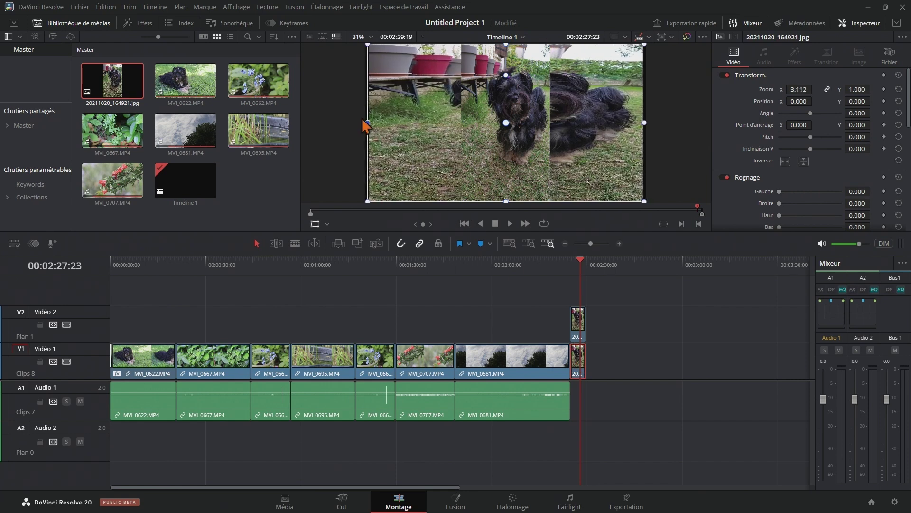
- Apply Flou gaussien from Favoris to the stretched photo on V1
left_click(137, 24)
double_click(125, 199)
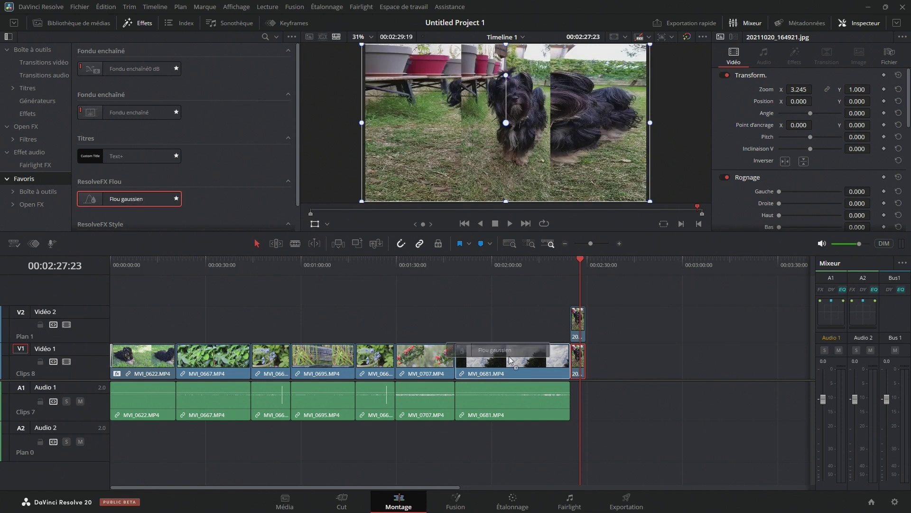
left_click_drag(127, 208, 578, 362)
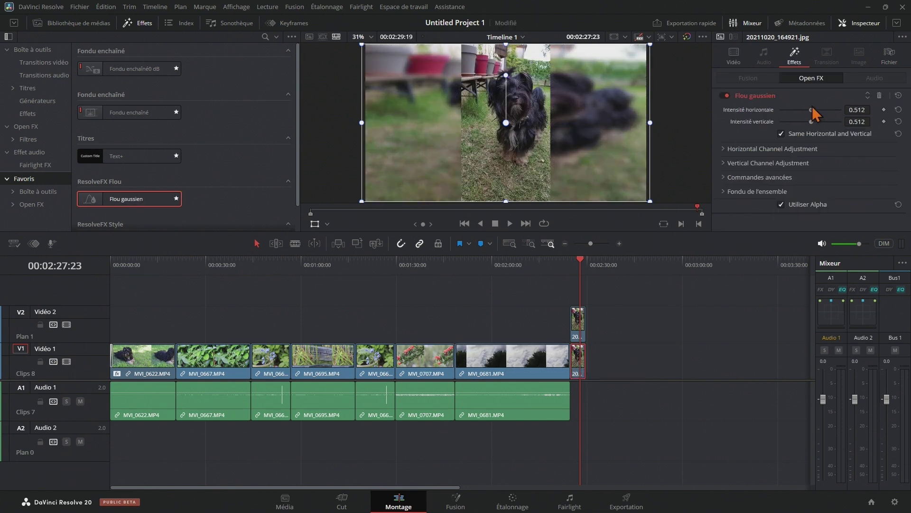
left_click(656, 331)
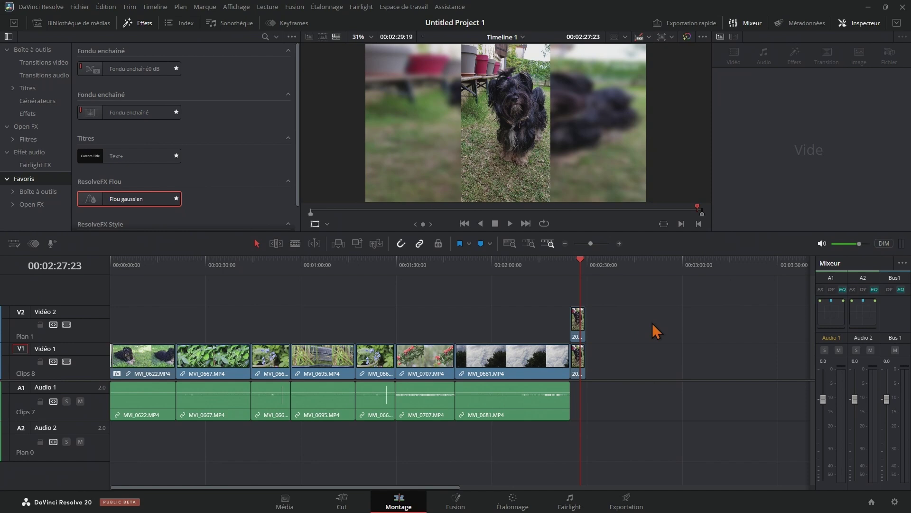
- Undo the blurred background setup and show the Open FX effects search
key("ctrl+z")
key("ctrl+z")
key("ctrl+z")
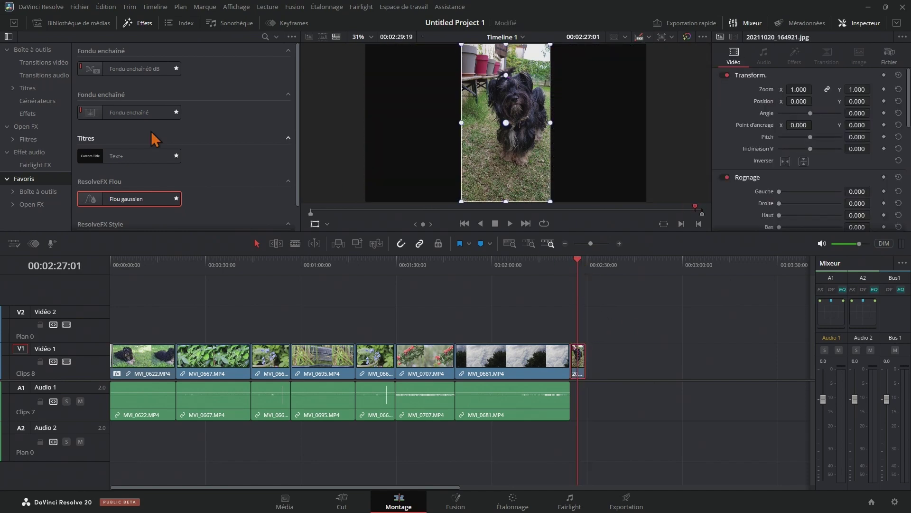
left_click(31, 127)
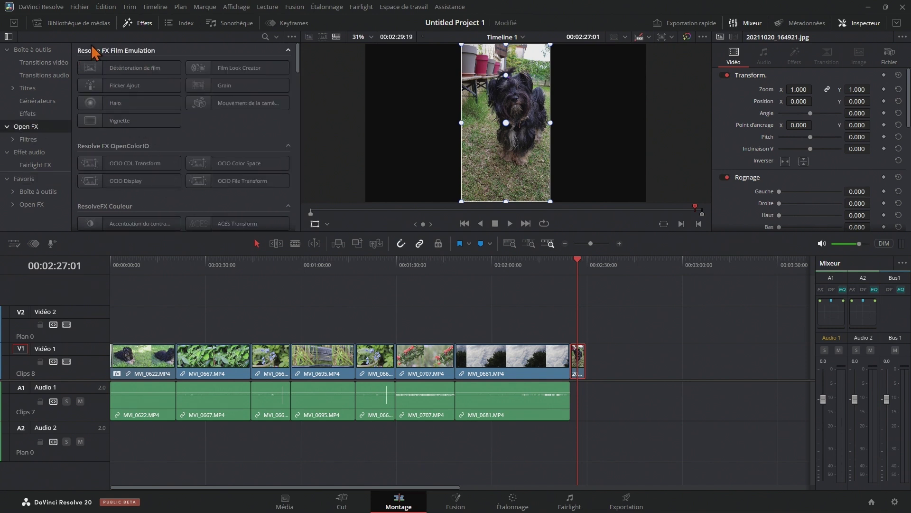
left_click(266, 37)
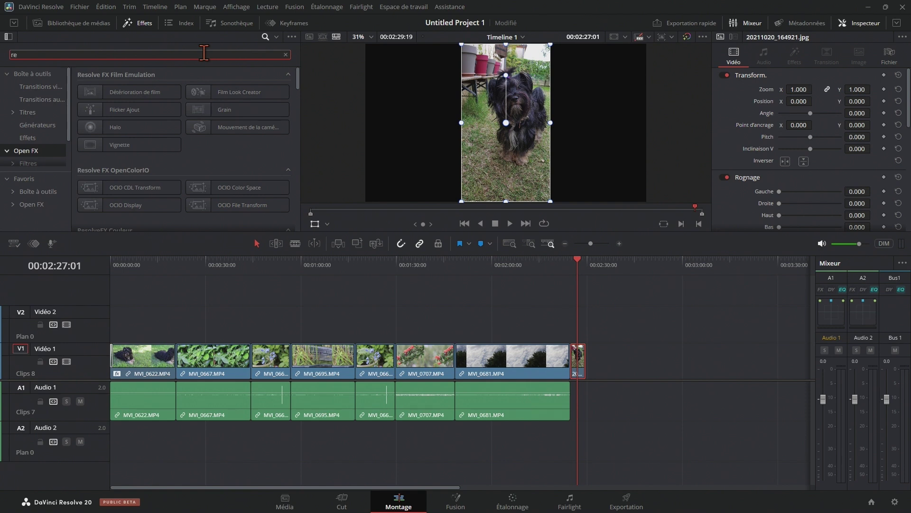
- Apply Remplissage Blanking to the photo, raising Fusion des contours and Flou Arrière-plan
type("m")
left_click_drag(127, 138, 526, 284)
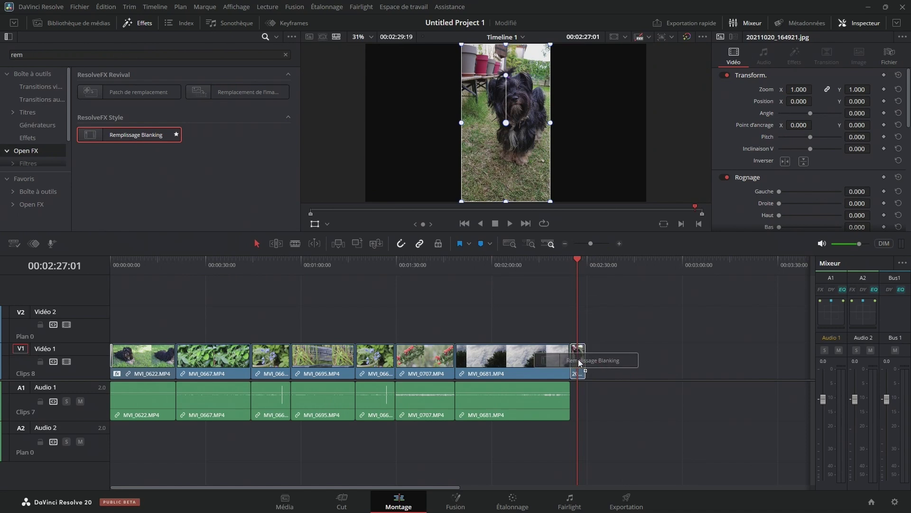
left_click_drag(576, 355, 579, 360)
left_click(657, 357)
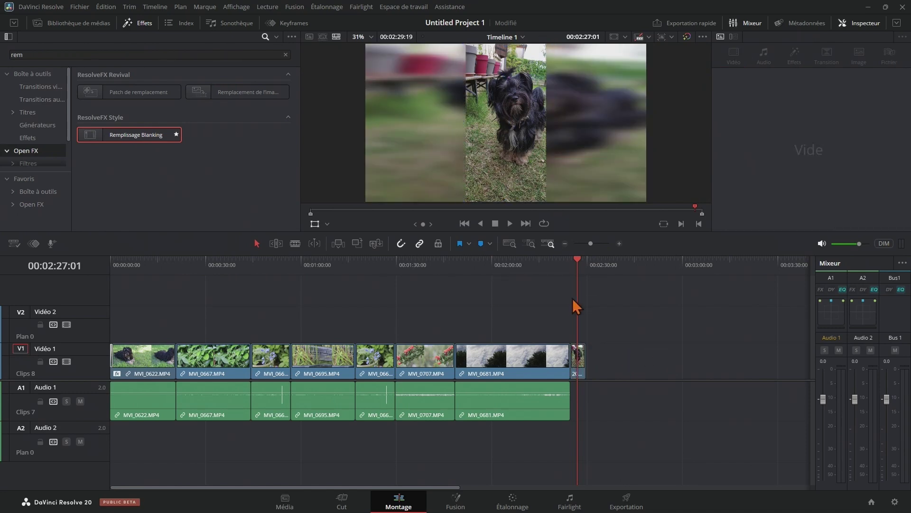
left_click(579, 356)
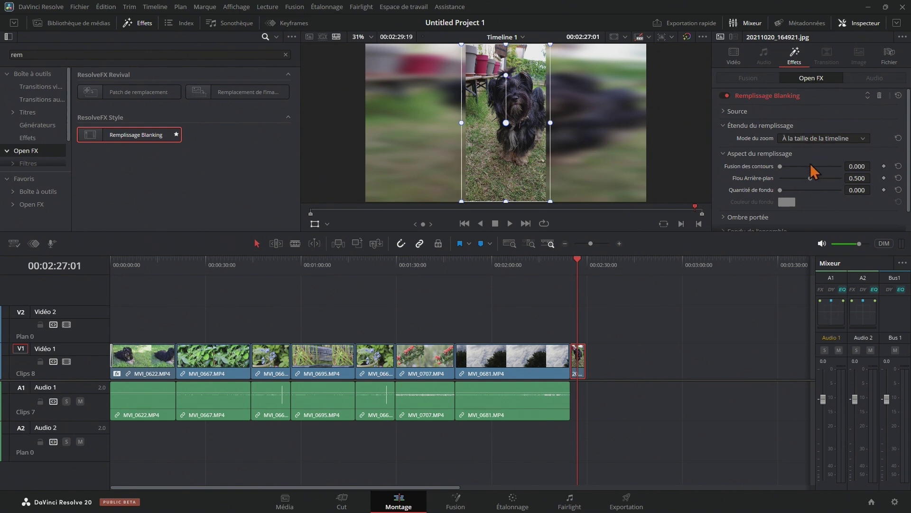
mouse_move(783, 167)
left_mouse_down()
mouse_move(819, 178)
mouse_move(795, 188)
left_mouse_up()
scroll(785, 162, "down", 1)
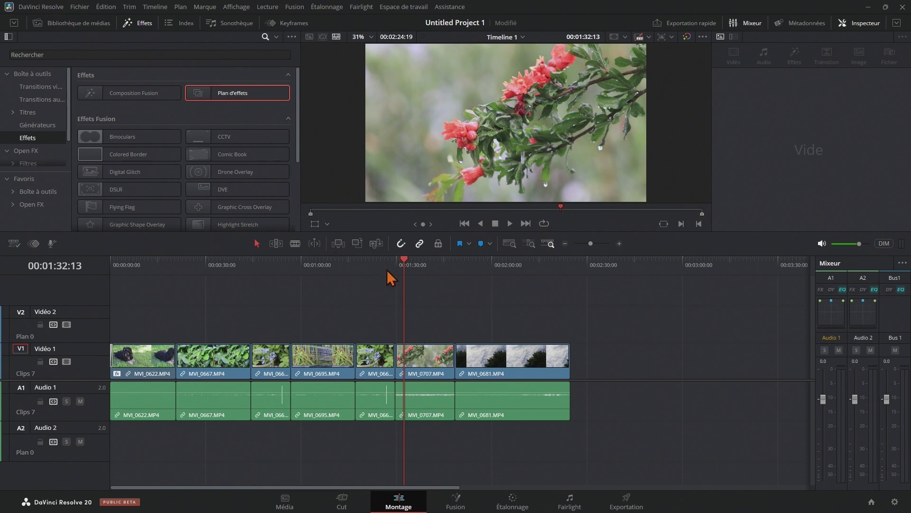
- Add a Plan d'effets adjustment clip on Vidéo 2 over MVI_0707 and extend it
mouse_move(236, 93)
left_mouse_down()
mouse_move(408, 329)
mouse_move(431, 320)
left_mouse_up()
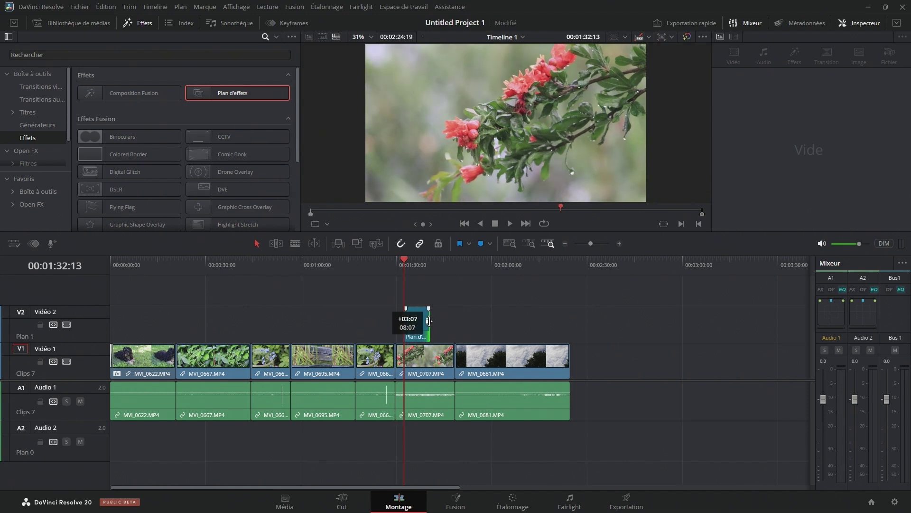
mouse_move(406, 260)
left_mouse_down()
mouse_move(419, 264)
mouse_move(404, 263)
left_mouse_up()
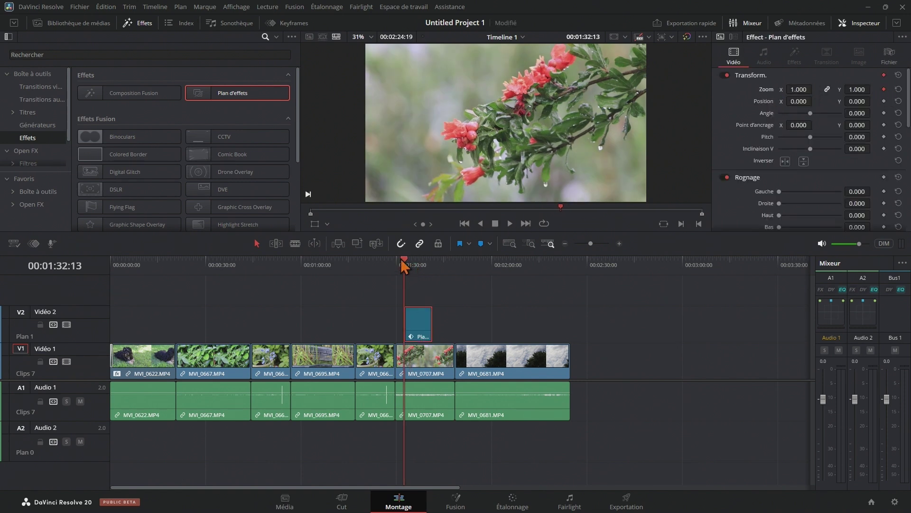
left_click_drag(404, 260, 417, 260)
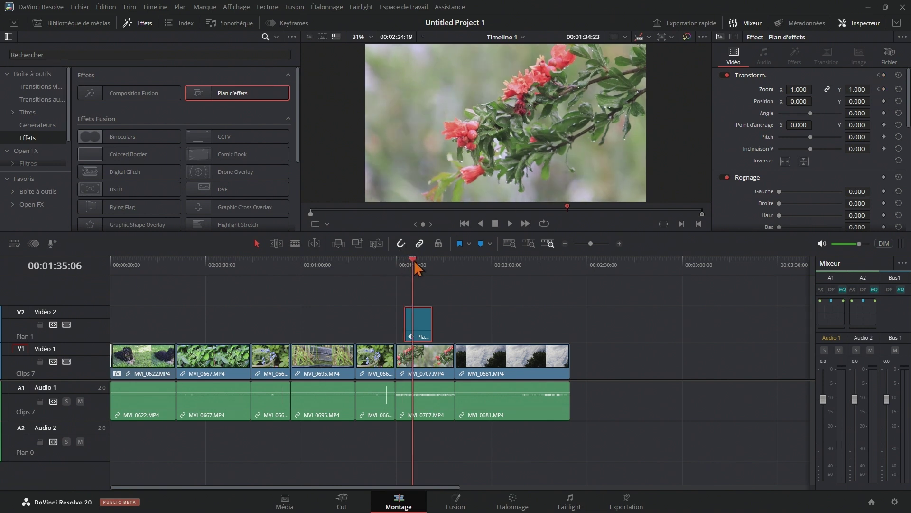
- Keyframe the adjustment clip's zoom to about 1.71 with Amorti arrivée easing
mouse_move(795, 87)
left_mouse_down()
mouse_move(815, 88)
mouse_move(799, 89)
left_mouse_up()
right_click(884, 90)
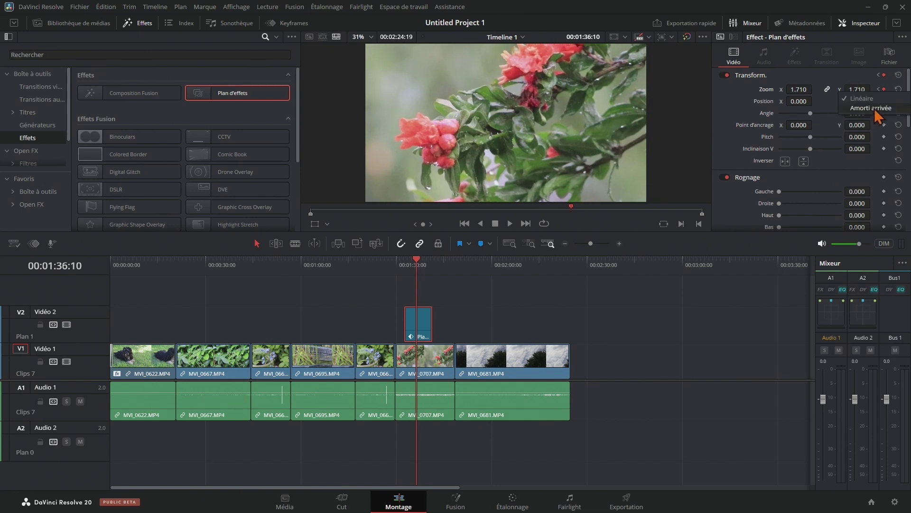
left_click(875, 109)
left_click_drag(421, 260, 431, 258)
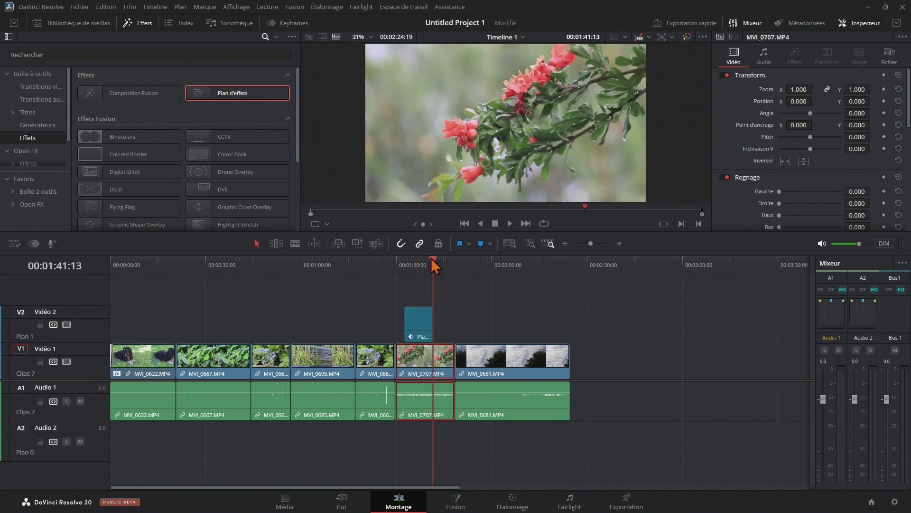
- Play the zoom effect back from the start of the adjustment clip
left_click(421, 313)
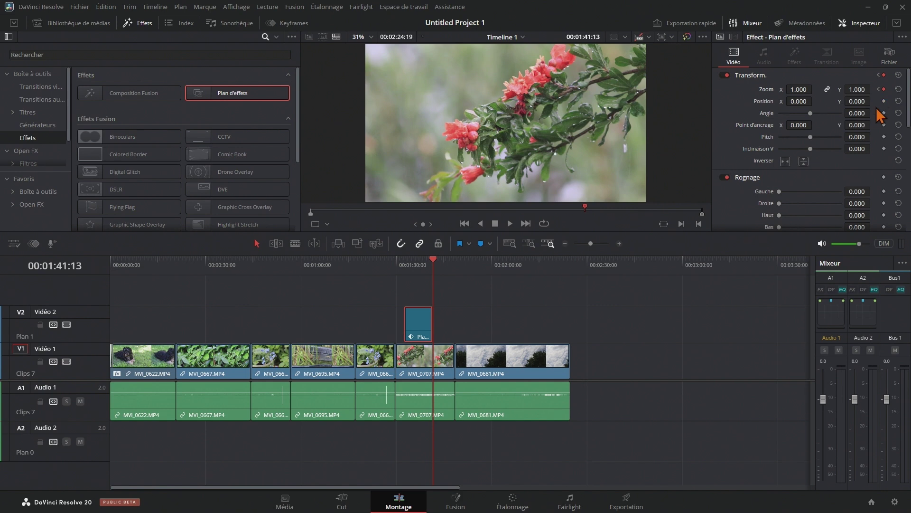
left_click(404, 260)
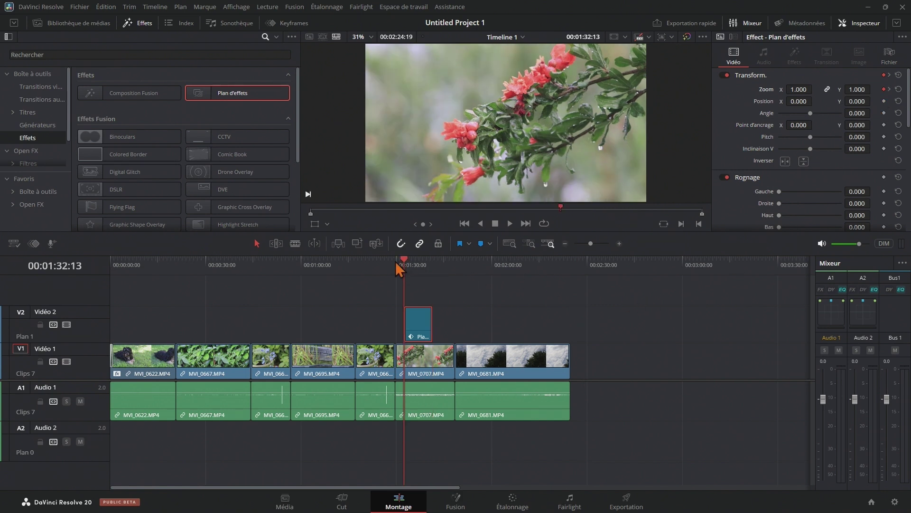
key("space")
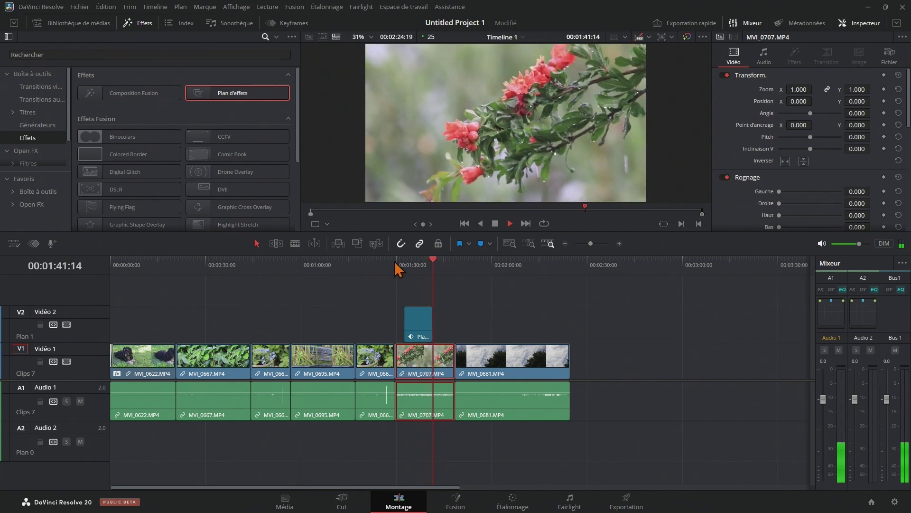
left_click(421, 323)
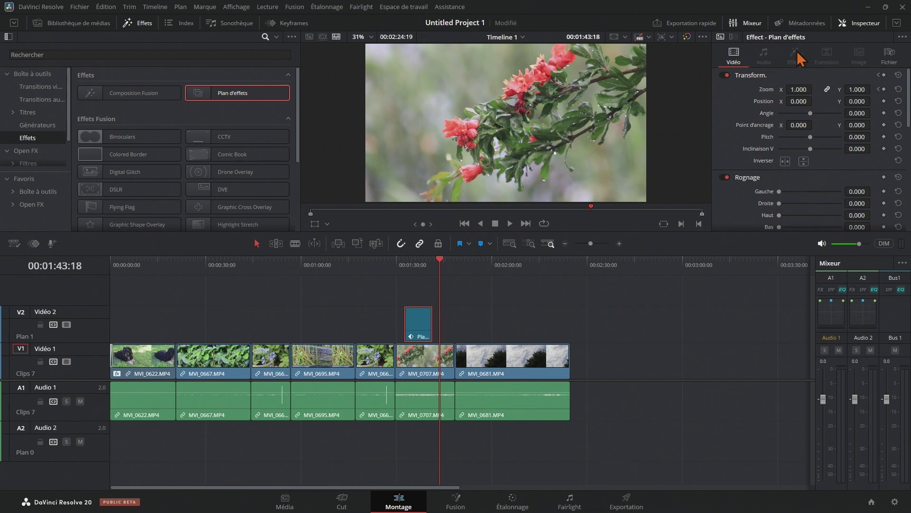
- Rename the adjustment clip to 'zoom' in its file properties
left_click(883, 53)
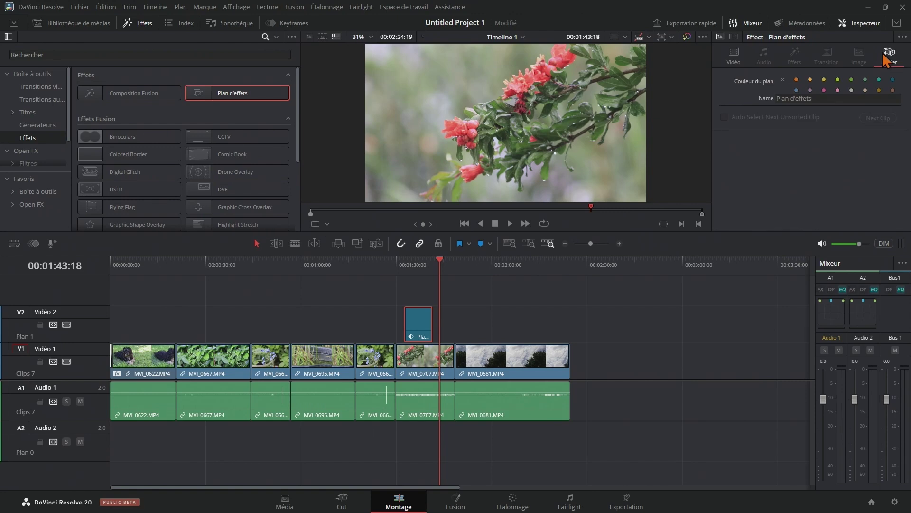
left_click(825, 99)
key("ctrl+a")
type("zoom")
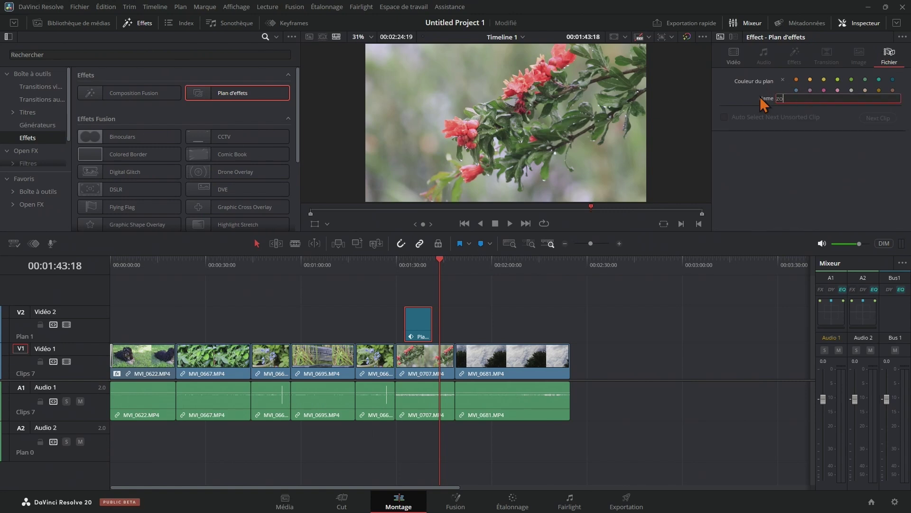
key("Return")
- Store the zoom clip in the shared Master bin of the media pool
left_click(81, 24)
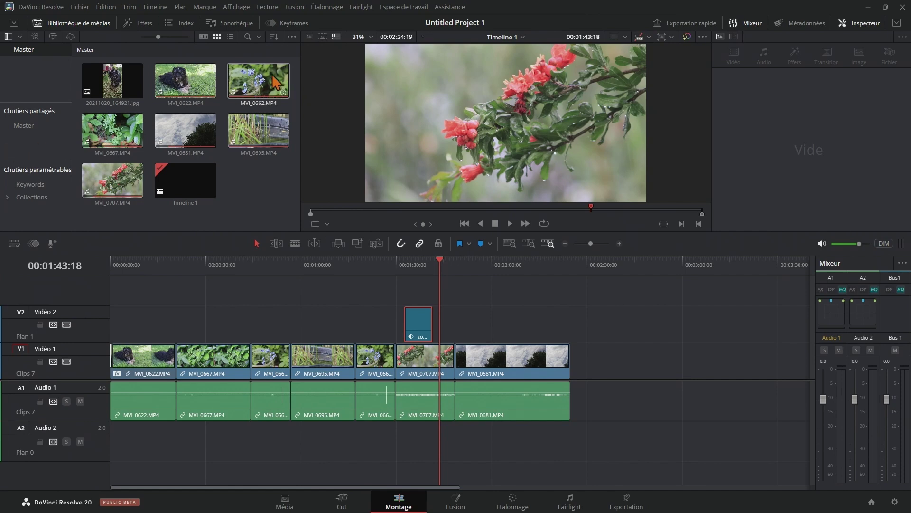
left_click(292, 37)
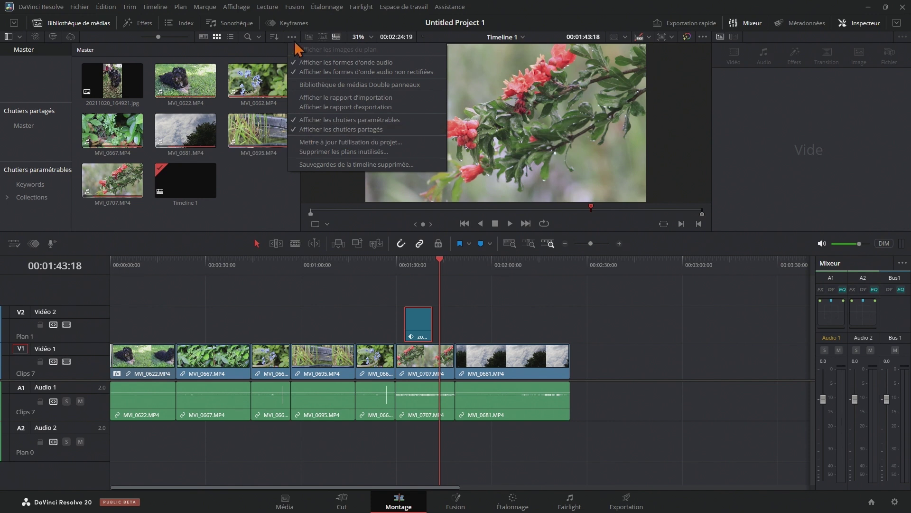
key("Escape")
left_click(419, 328)
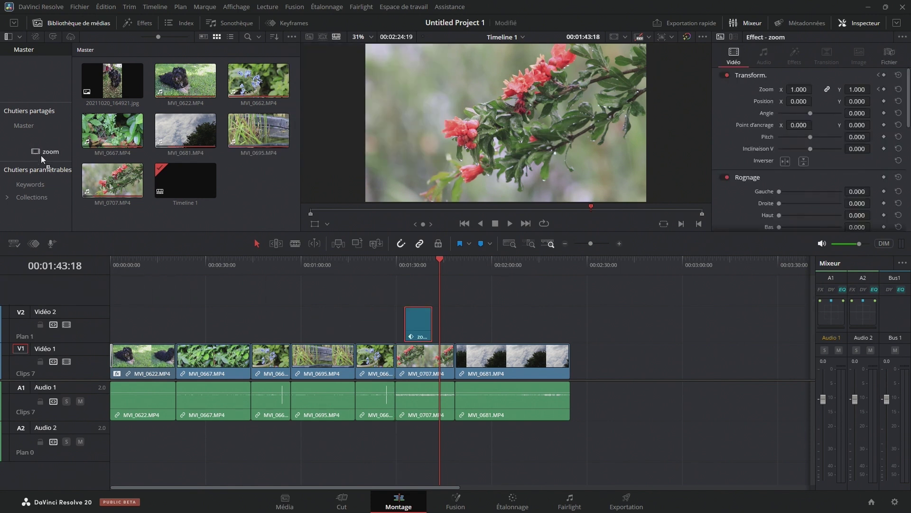
left_click(36, 126)
left_click(112, 81)
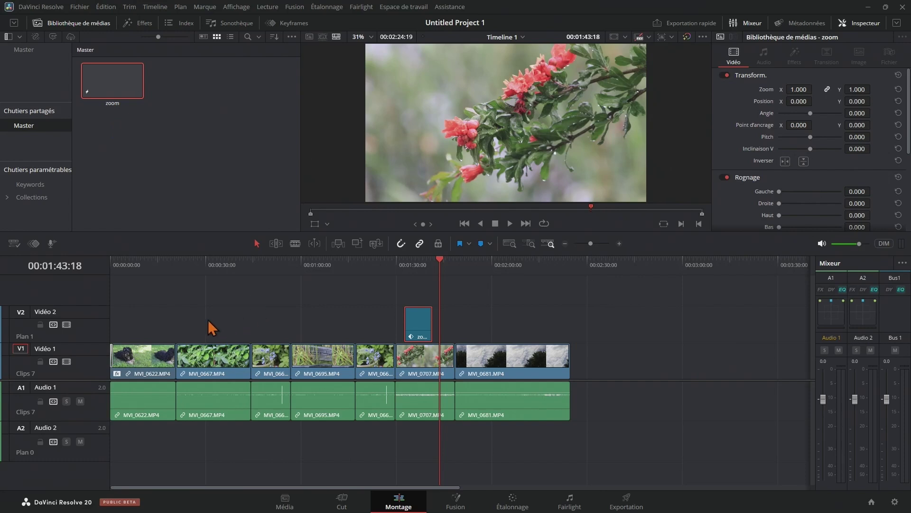
- Place the saved zoom clip on Vidéo 2 at 01:01:05 and play it back
left_click(309, 265)
left_click_drag(309, 259, 304, 259)
left_click_drag(114, 93, 306, 323)
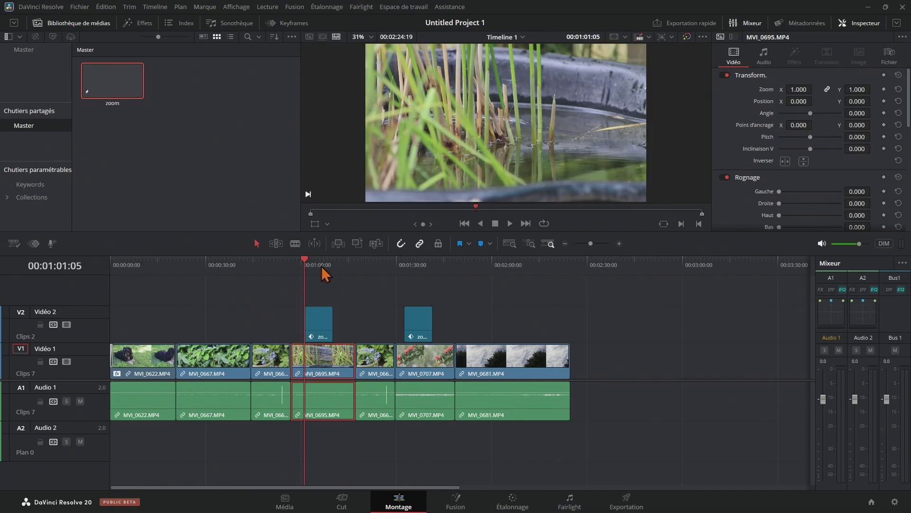
key("space")
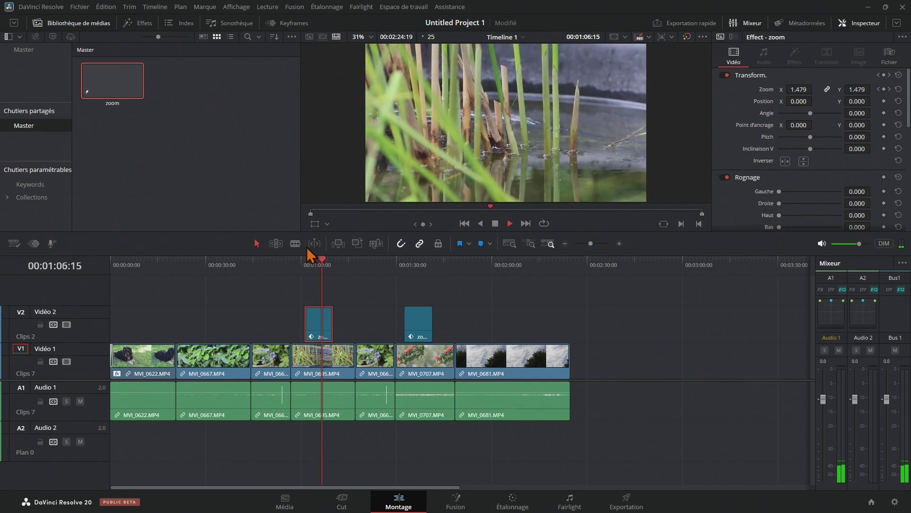
key("space")
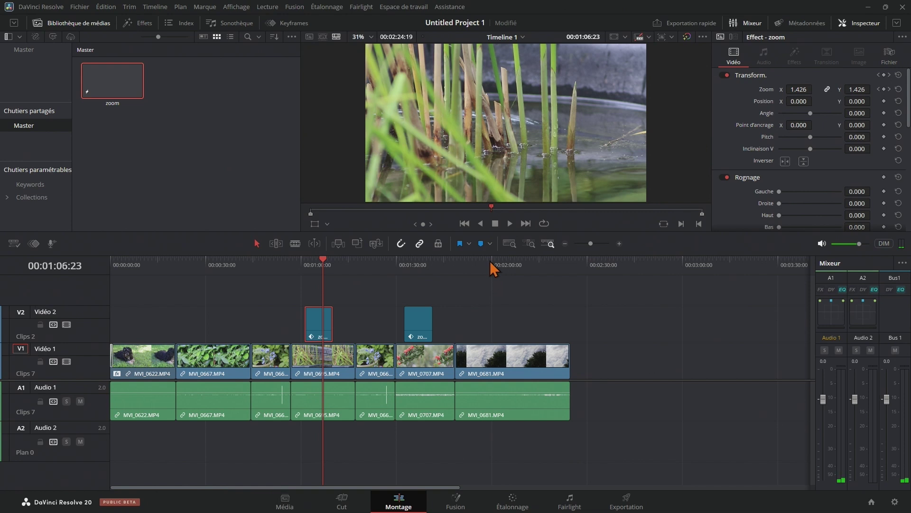
- Add a new Plan d'effets adjustment clip on Vidéo 2 above MVI_0681
left_click(489, 260)
left_click(135, 23)
mouse_move(216, 95)
left_mouse_down()
mouse_move(492, 338)
mouse_move(506, 334)
left_mouse_up()
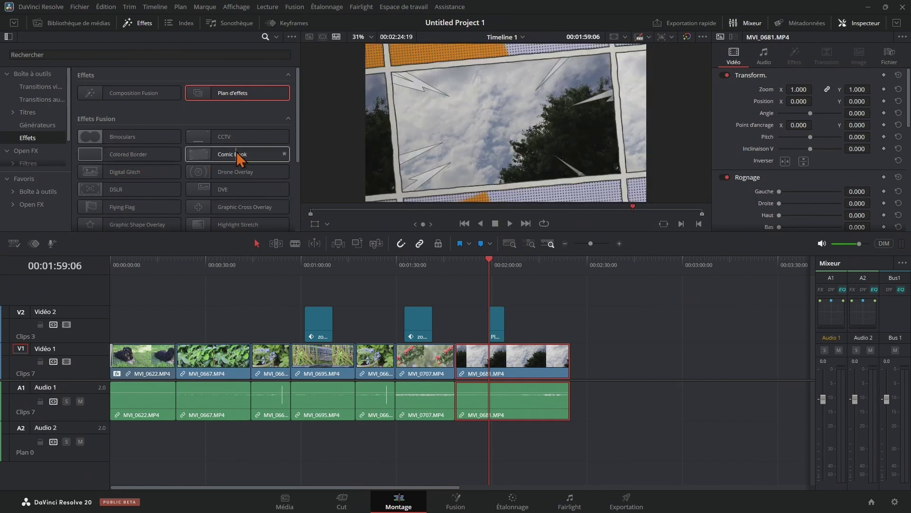
- Apply the Comic Book effect to the adjustment clip and preview it
mouse_move(224, 155)
left_mouse_down()
mouse_move(447, 278)
mouse_move(496, 325)
left_mouse_up()
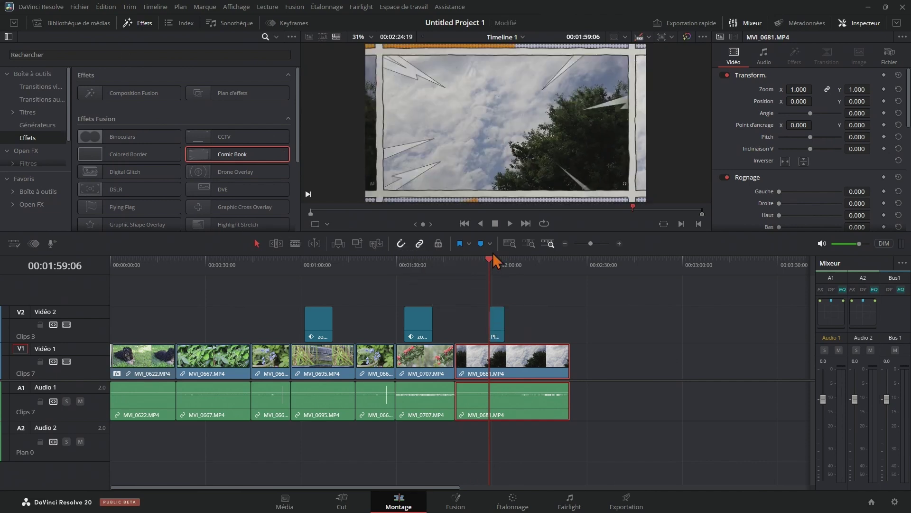
left_click(471, 322)
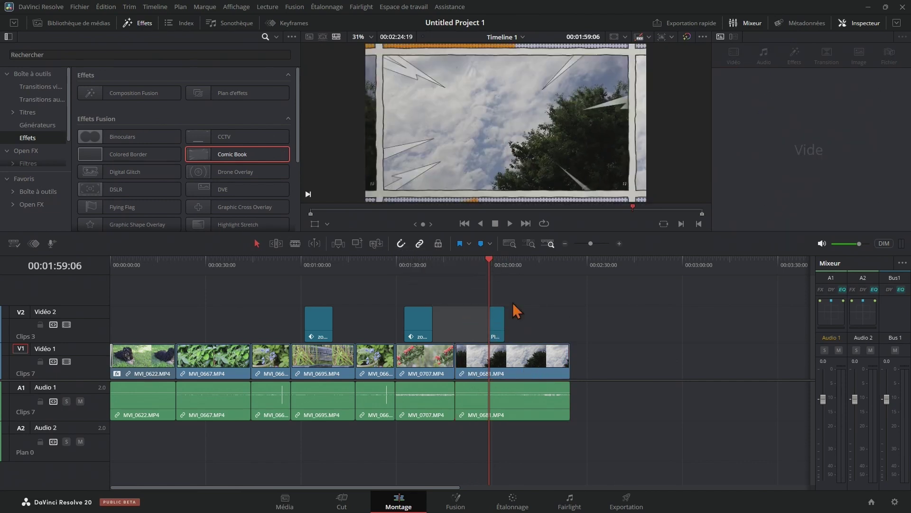
left_click(475, 278)
key("space")
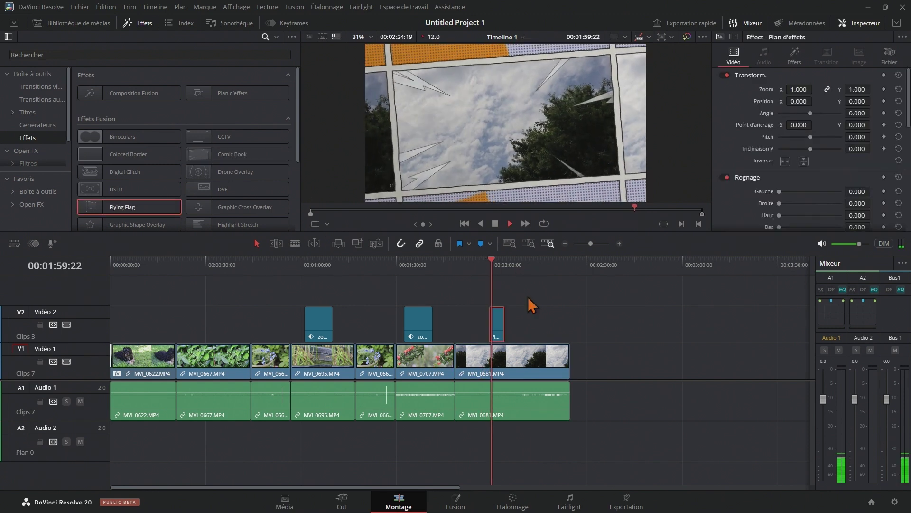
key("space")
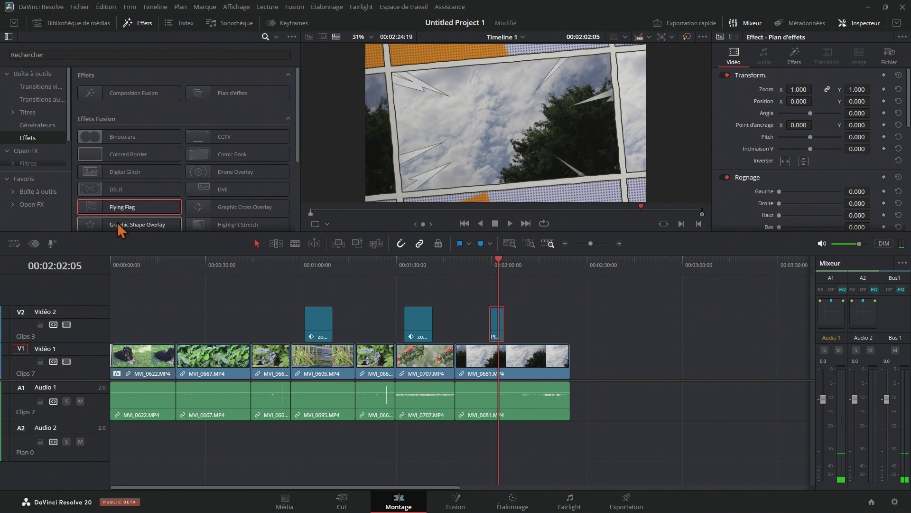
- Add the Flying Flag effect to the adjustment clip and preview both effects
mouse_move(113, 206)
left_mouse_down()
mouse_move(457, 298)
mouse_move(499, 324)
left_mouse_up()
left_click(489, 264)
key("space")
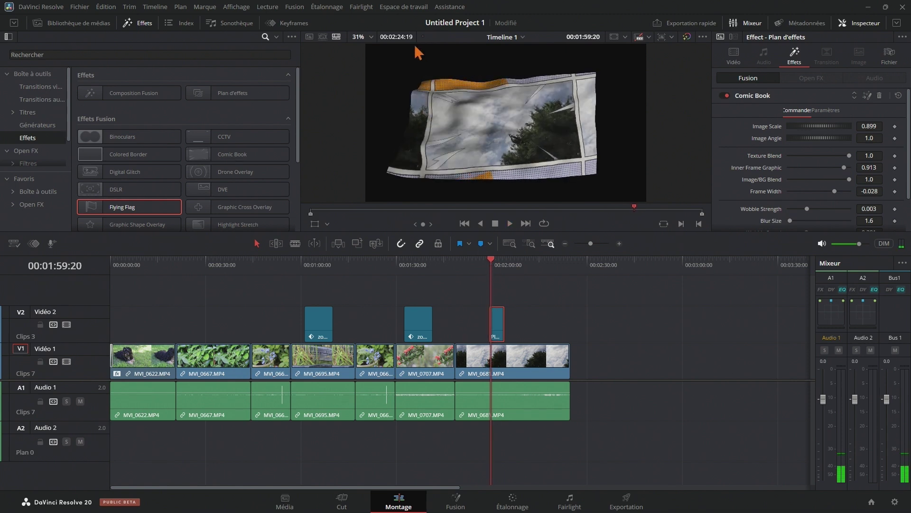
- Set playback to Prefer Proxies and replay the comic-and-flag shot
left_click(649, 37)
left_click(663, 61)
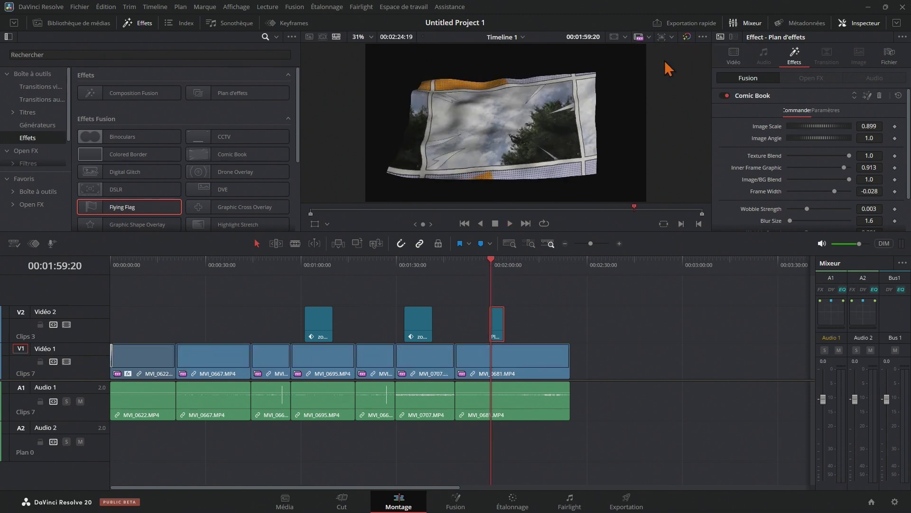
left_click(490, 260)
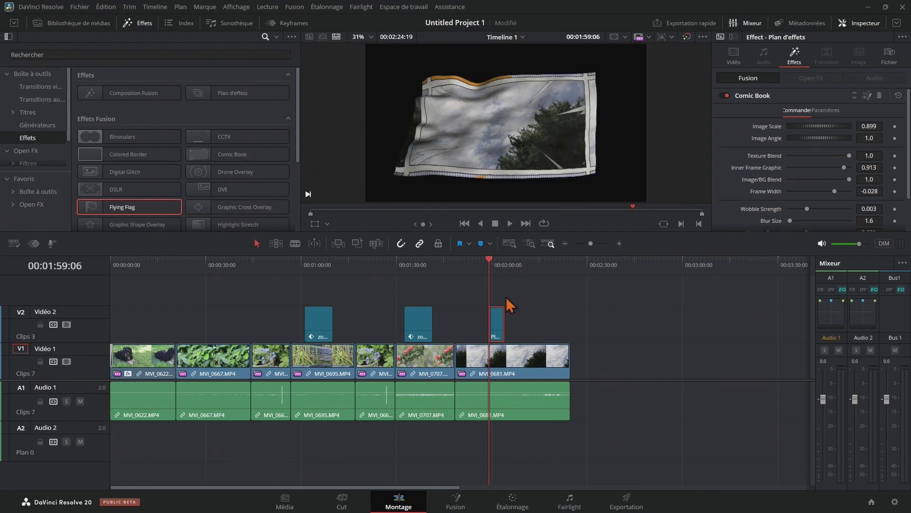
scroll(506, 297, "up", 3)
key("space")
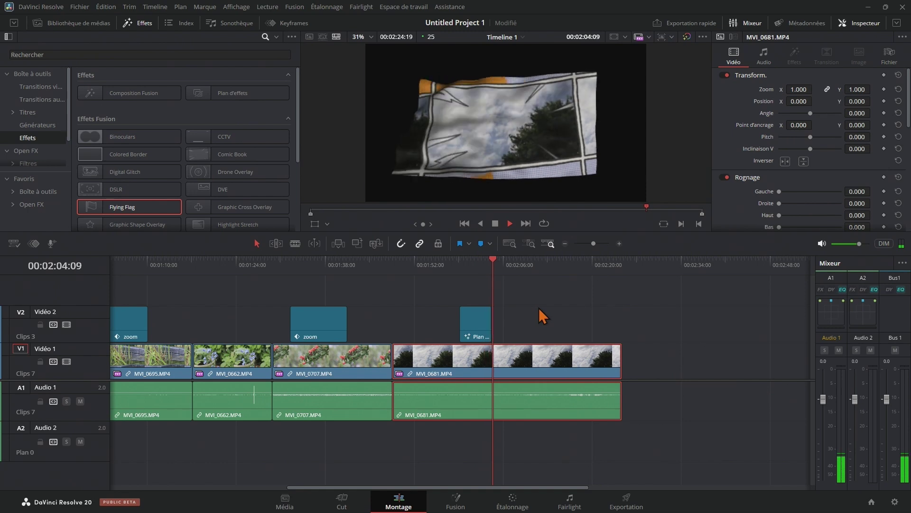
key("space")
left_click(472, 318)
- Rename the Flying Flag adjustment clip to 'comic + flag' in the Inspector's Fichier tab
left_click(890, 56)
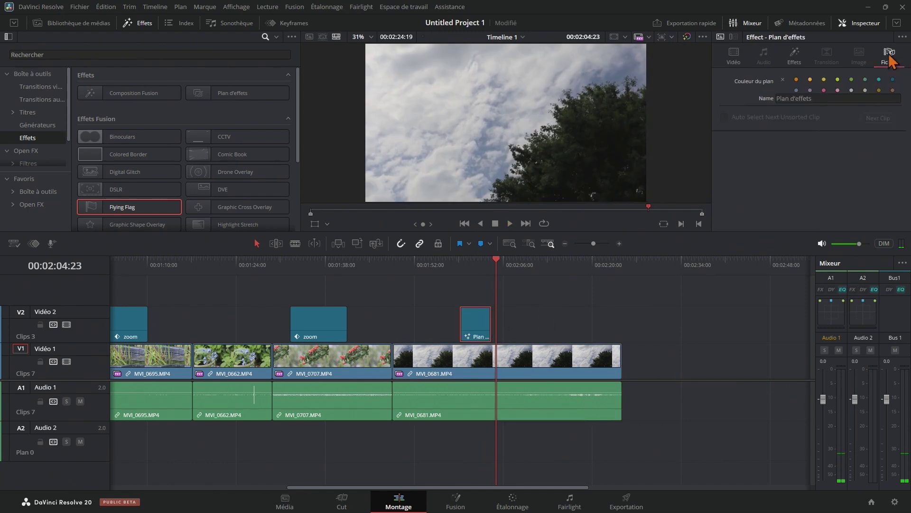
left_click_drag(824, 97, 773, 102)
type("comic +")
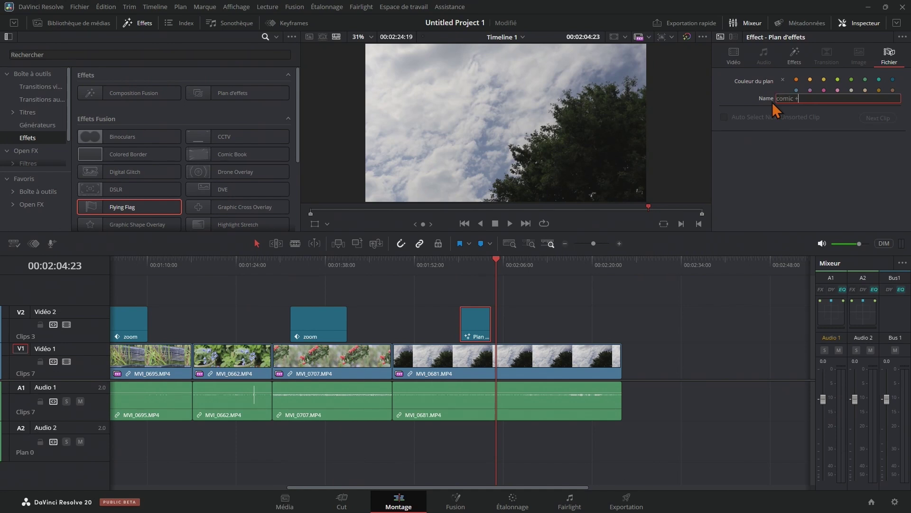
type("lag")
left_click(621, 315)
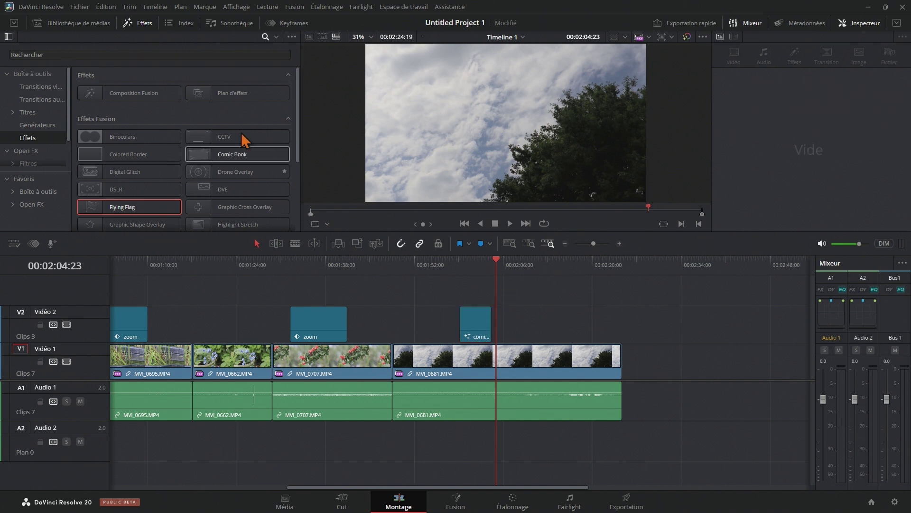
- Save the comic + flag clip into the Master bin beside zoom
left_click(69, 24)
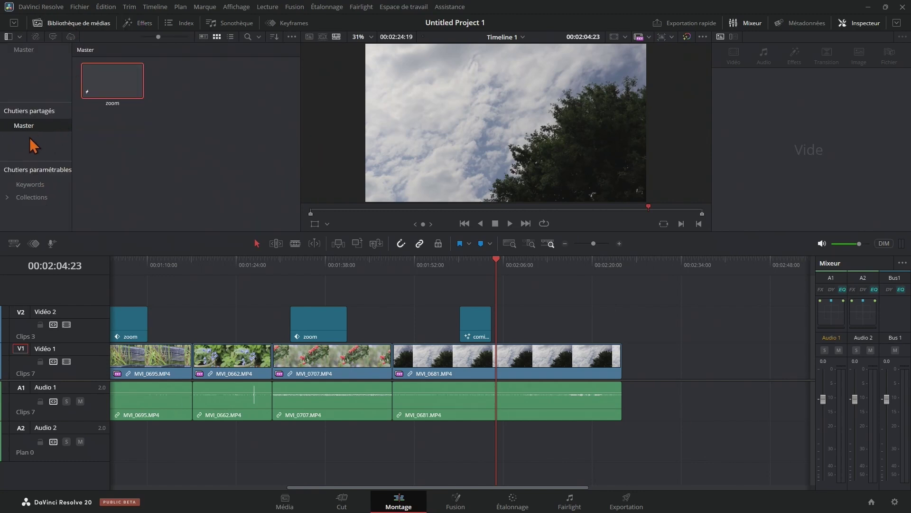
mouse_move(476, 324)
left_mouse_down()
mouse_move(204, 164)
mouse_move(192, 123)
left_mouse_up()
left_click(703, 370)
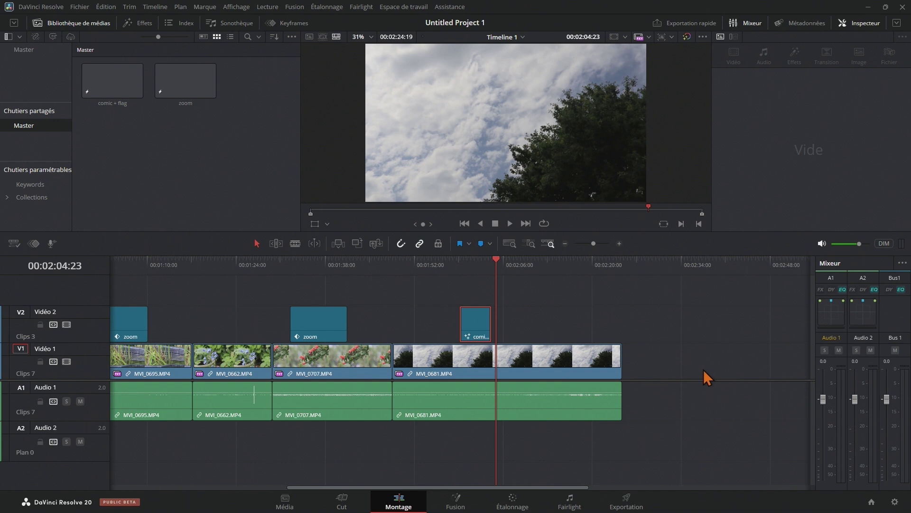
left_click(565, 244)
left_click_drag(194, 264, 112, 264)
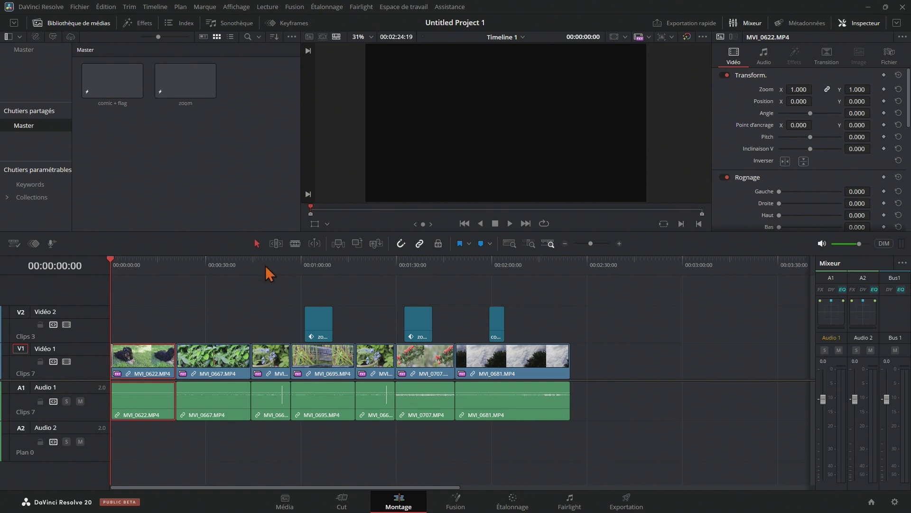
- Place comic + flag at the start of Vidéo 2 above MVI_0622 and preview the waving-flag look
left_click(619, 244)
left_click_drag(113, 85, 130, 328)
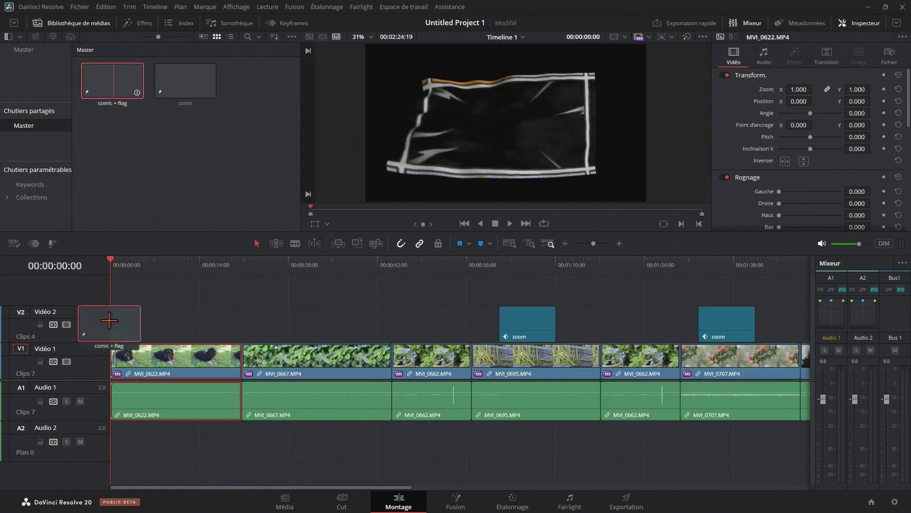
left_click(133, 338)
key("space")
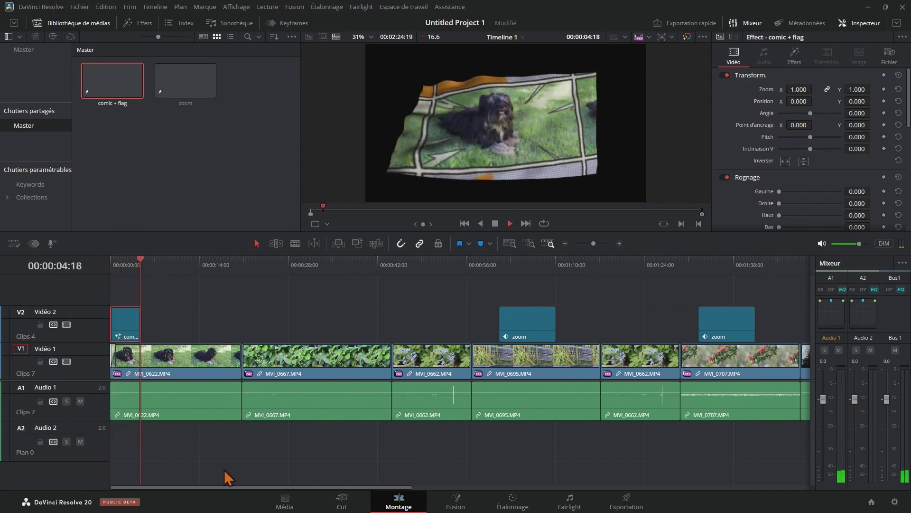
key("space")
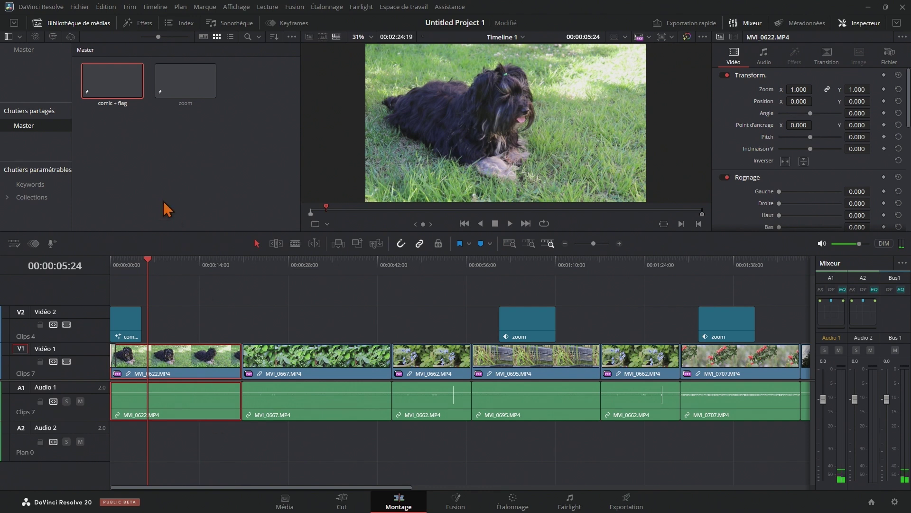
left_click(150, 26)
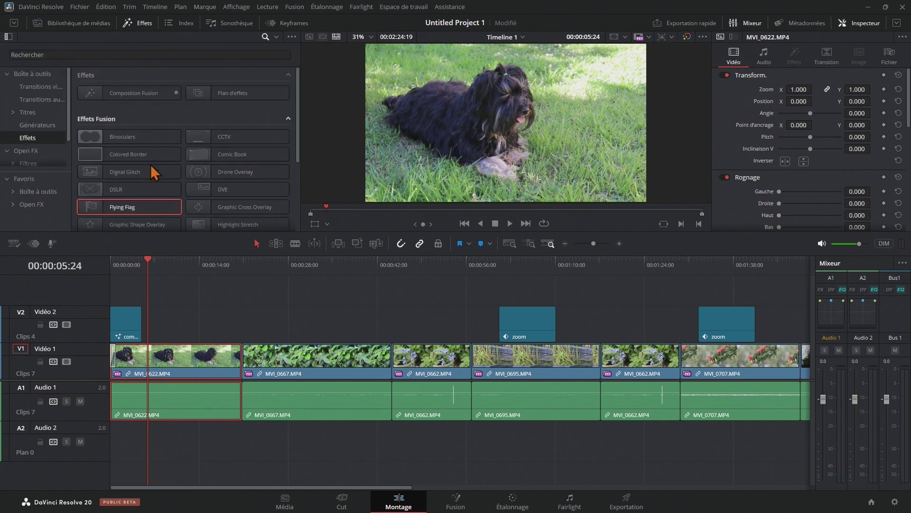